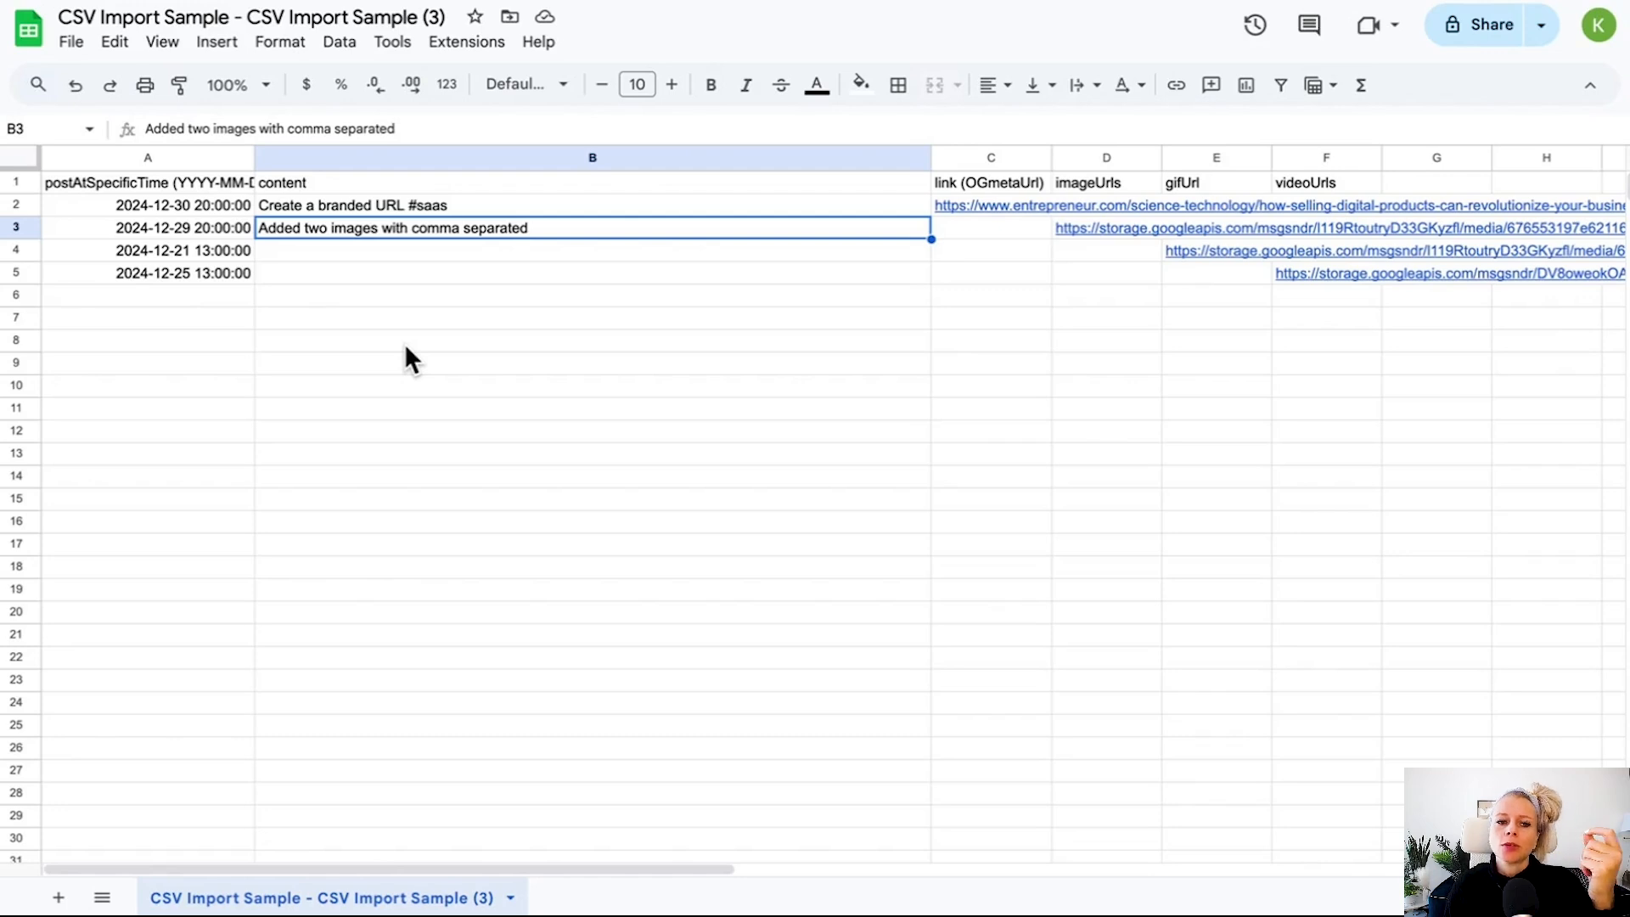
# Widen column A so the full postAtSpecificTime header fits.
pyautogui.moveTo(257, 160); pyautogui.dragTo(370, 163)
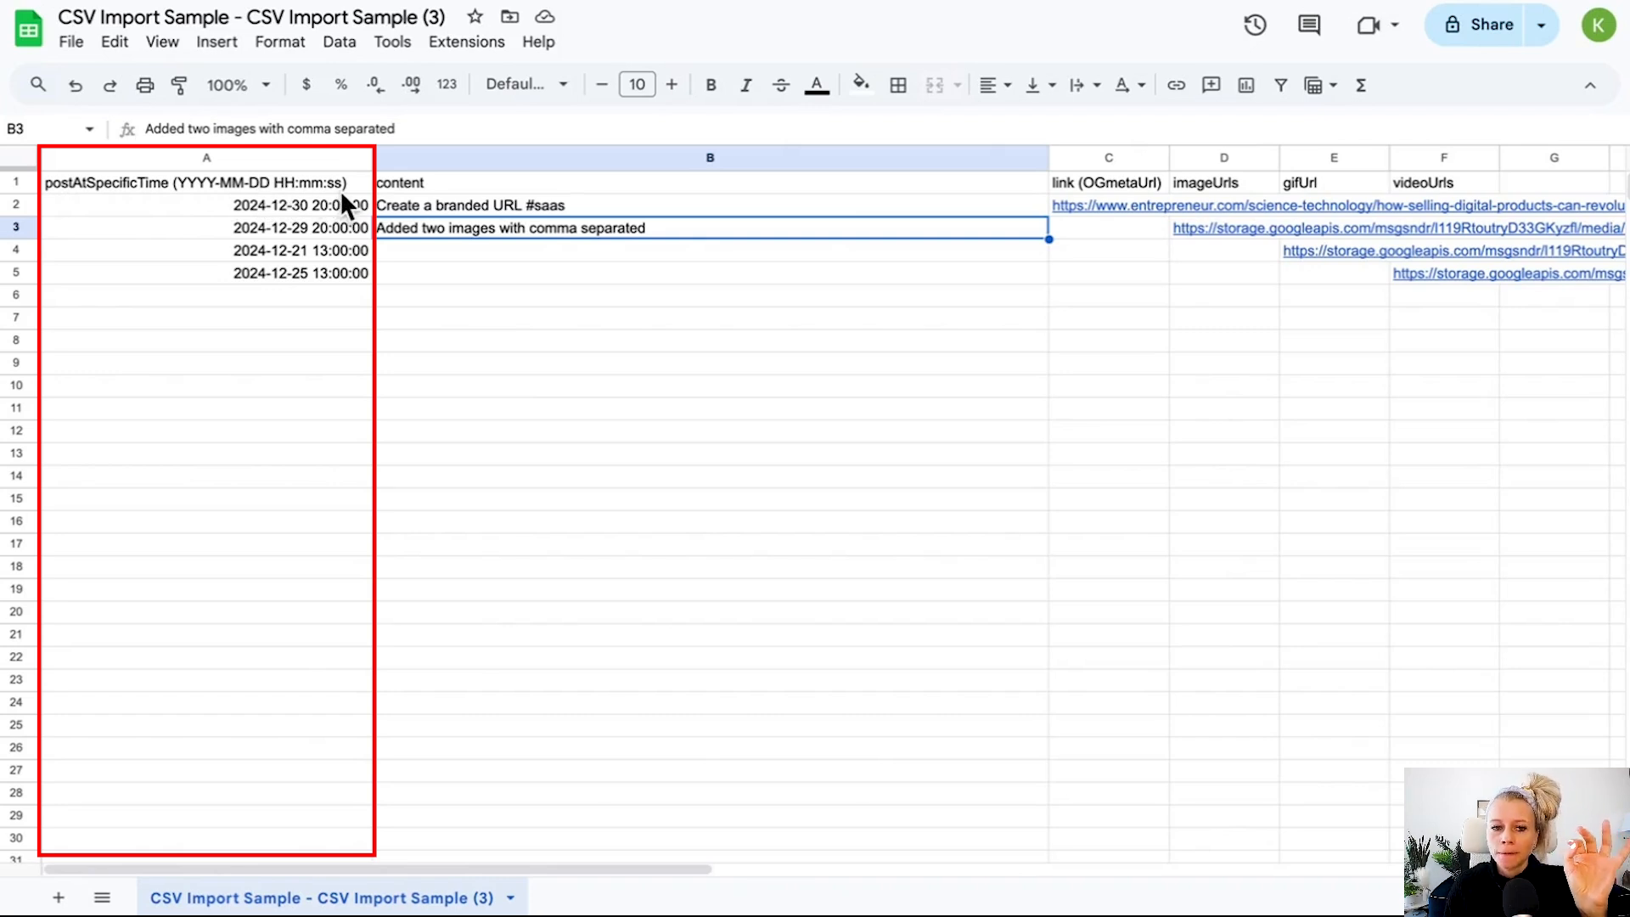
# Enter the date 24/12/2024 in cell A7, compare it with the existing dates, then clear the cell.
pyautogui.click(283, 318)
pyautogui.write('24')
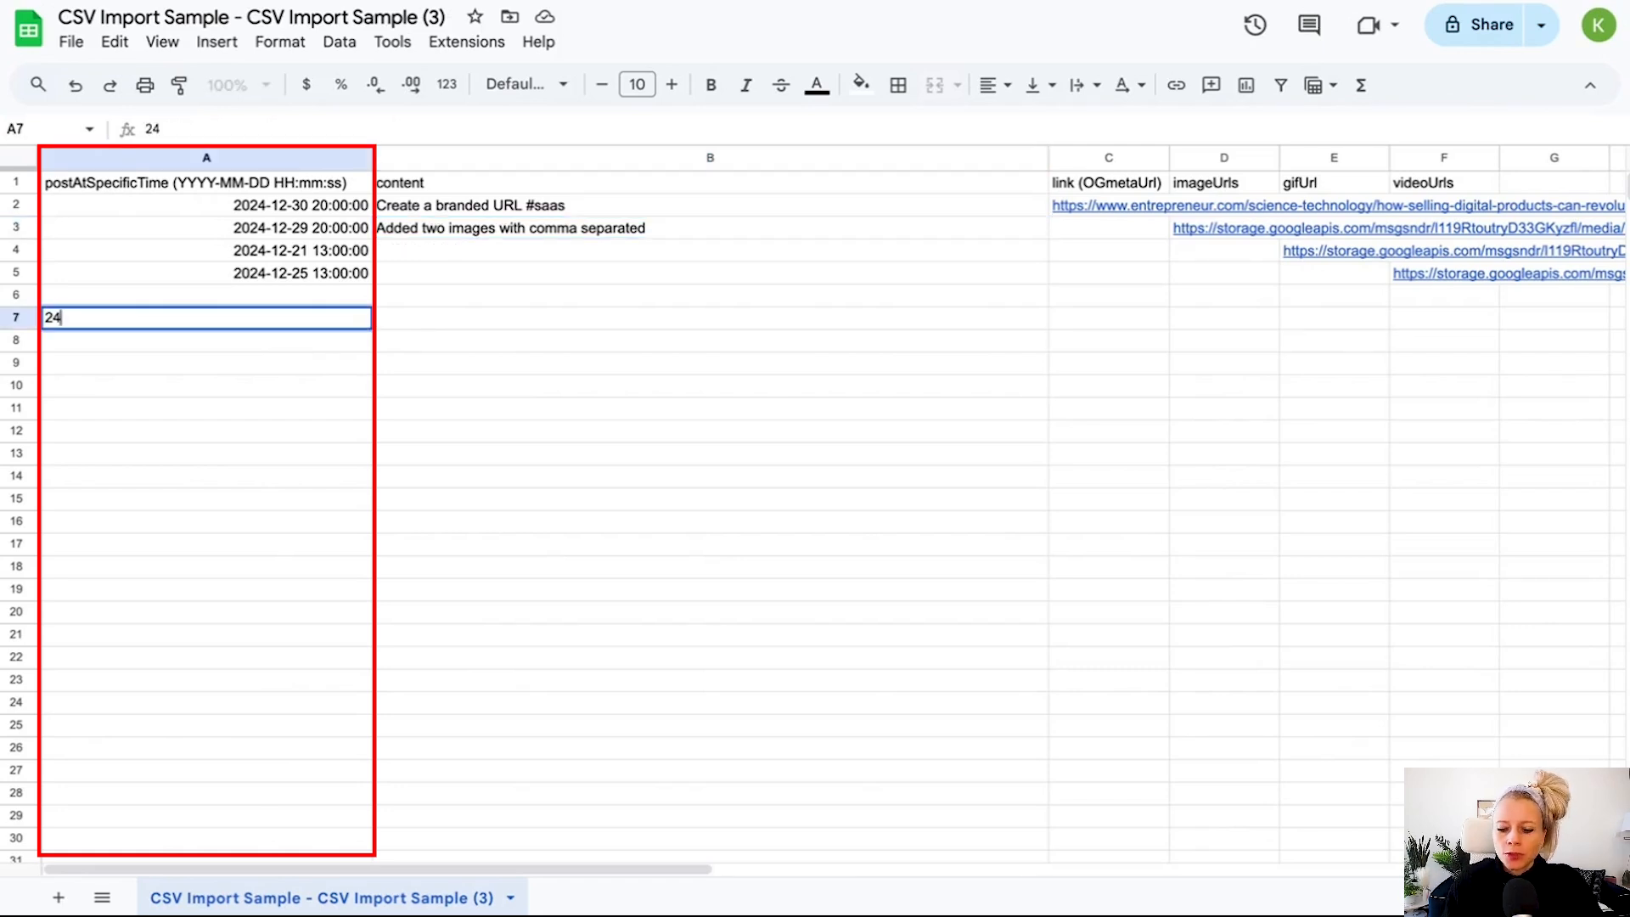
pyautogui.write('/12/2024')
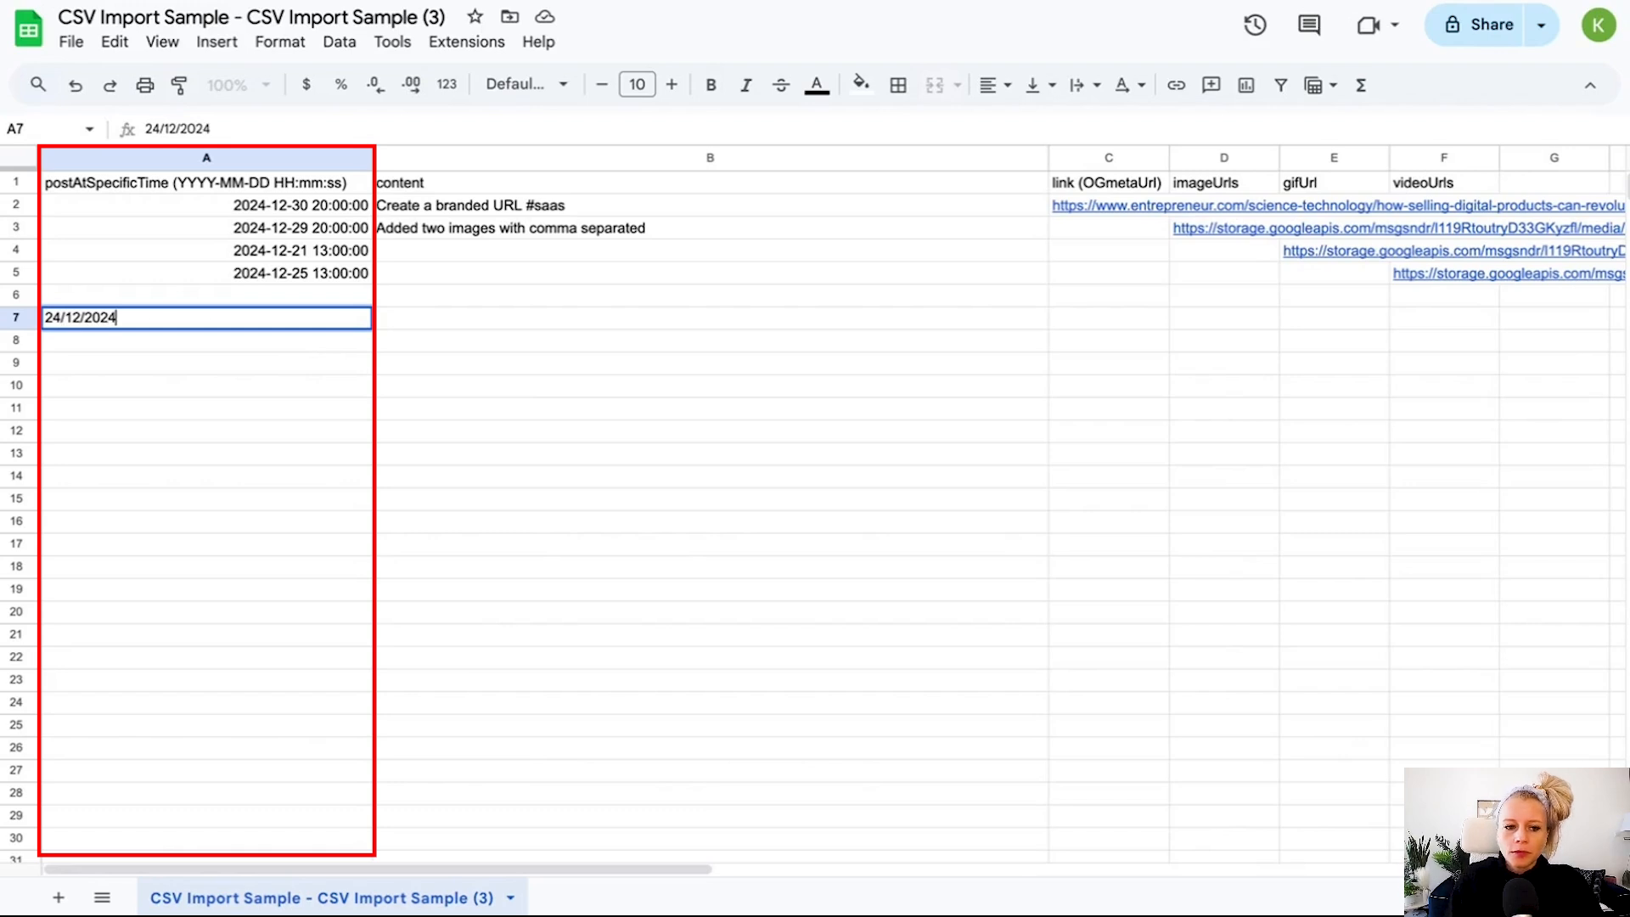
pyautogui.press('Return')
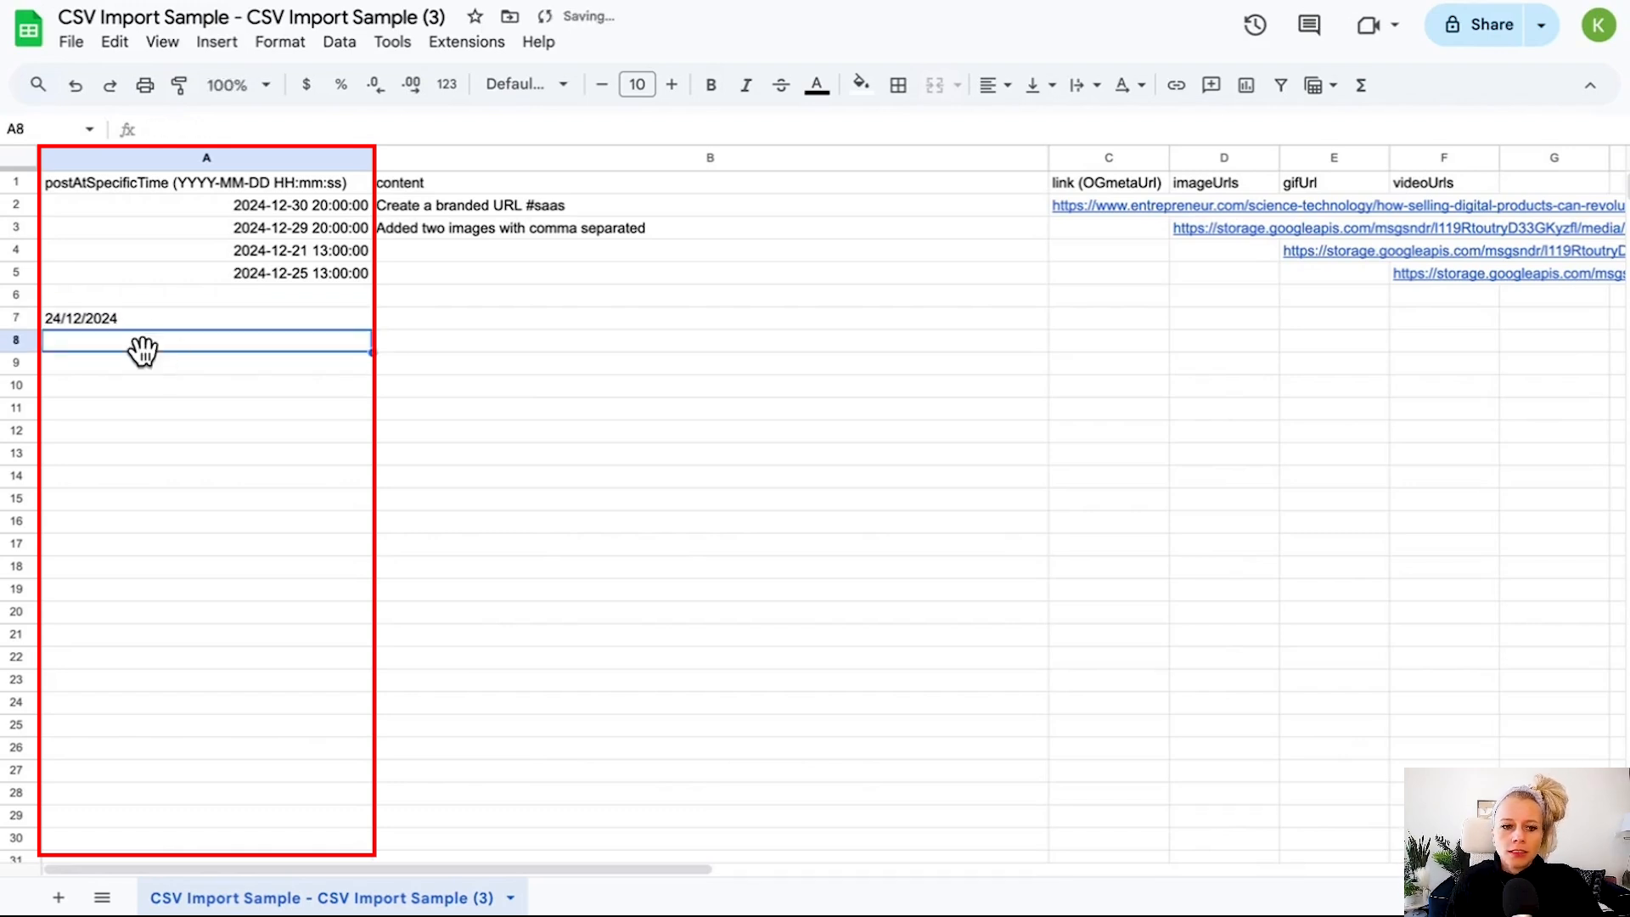
pyautogui.click(222, 320)
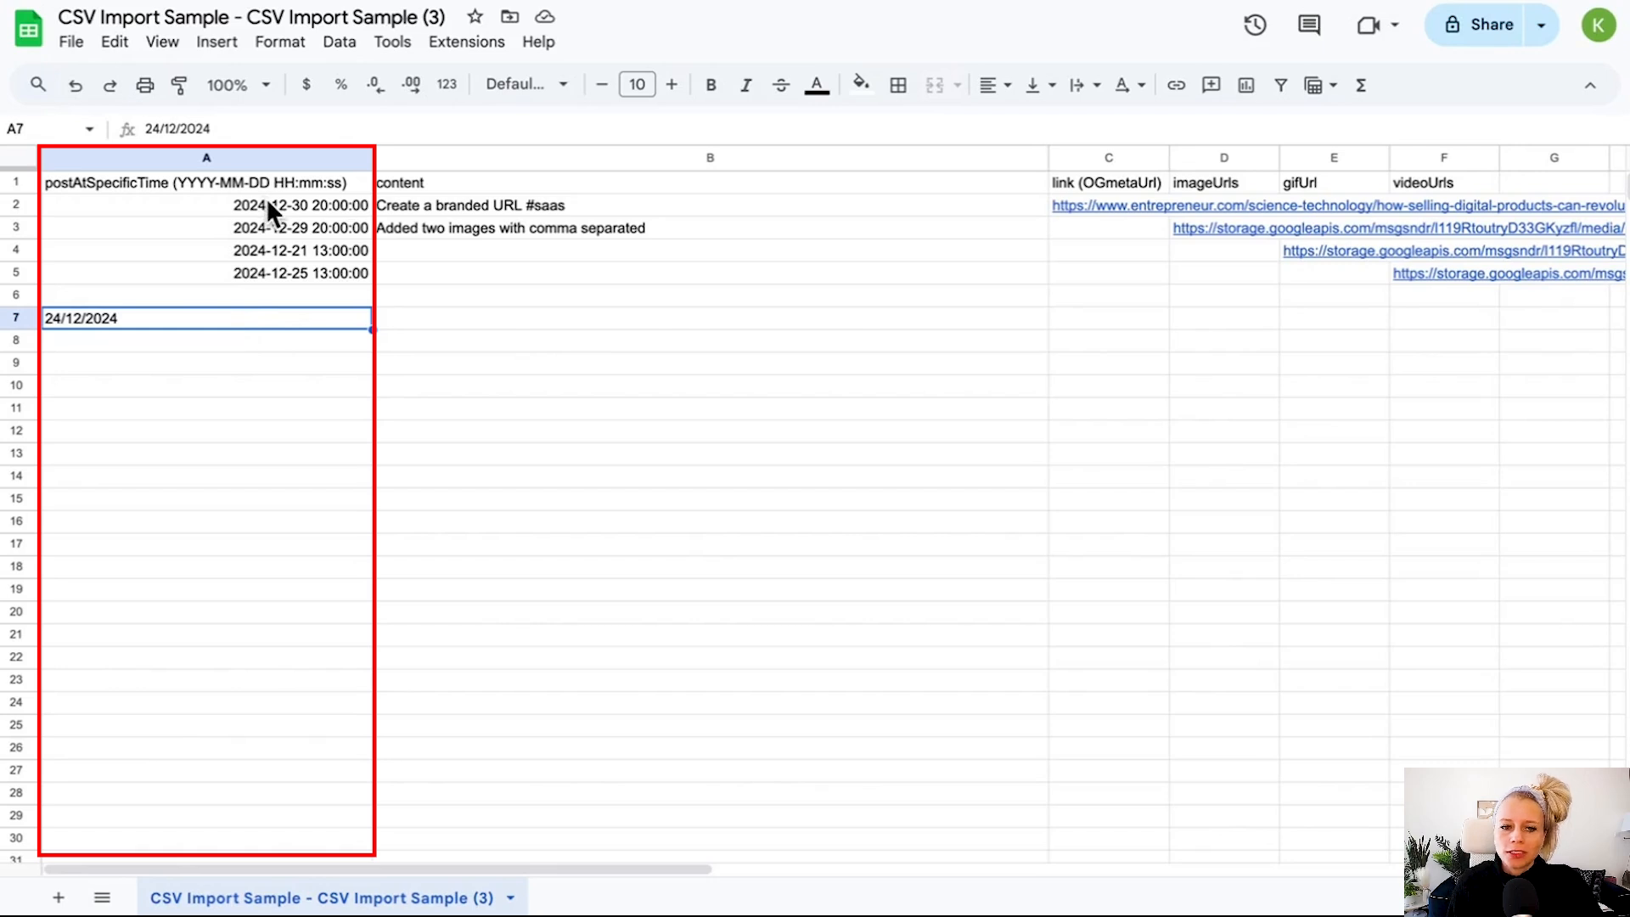
pyautogui.moveTo(269, 202); pyautogui.dragTo(282, 269)
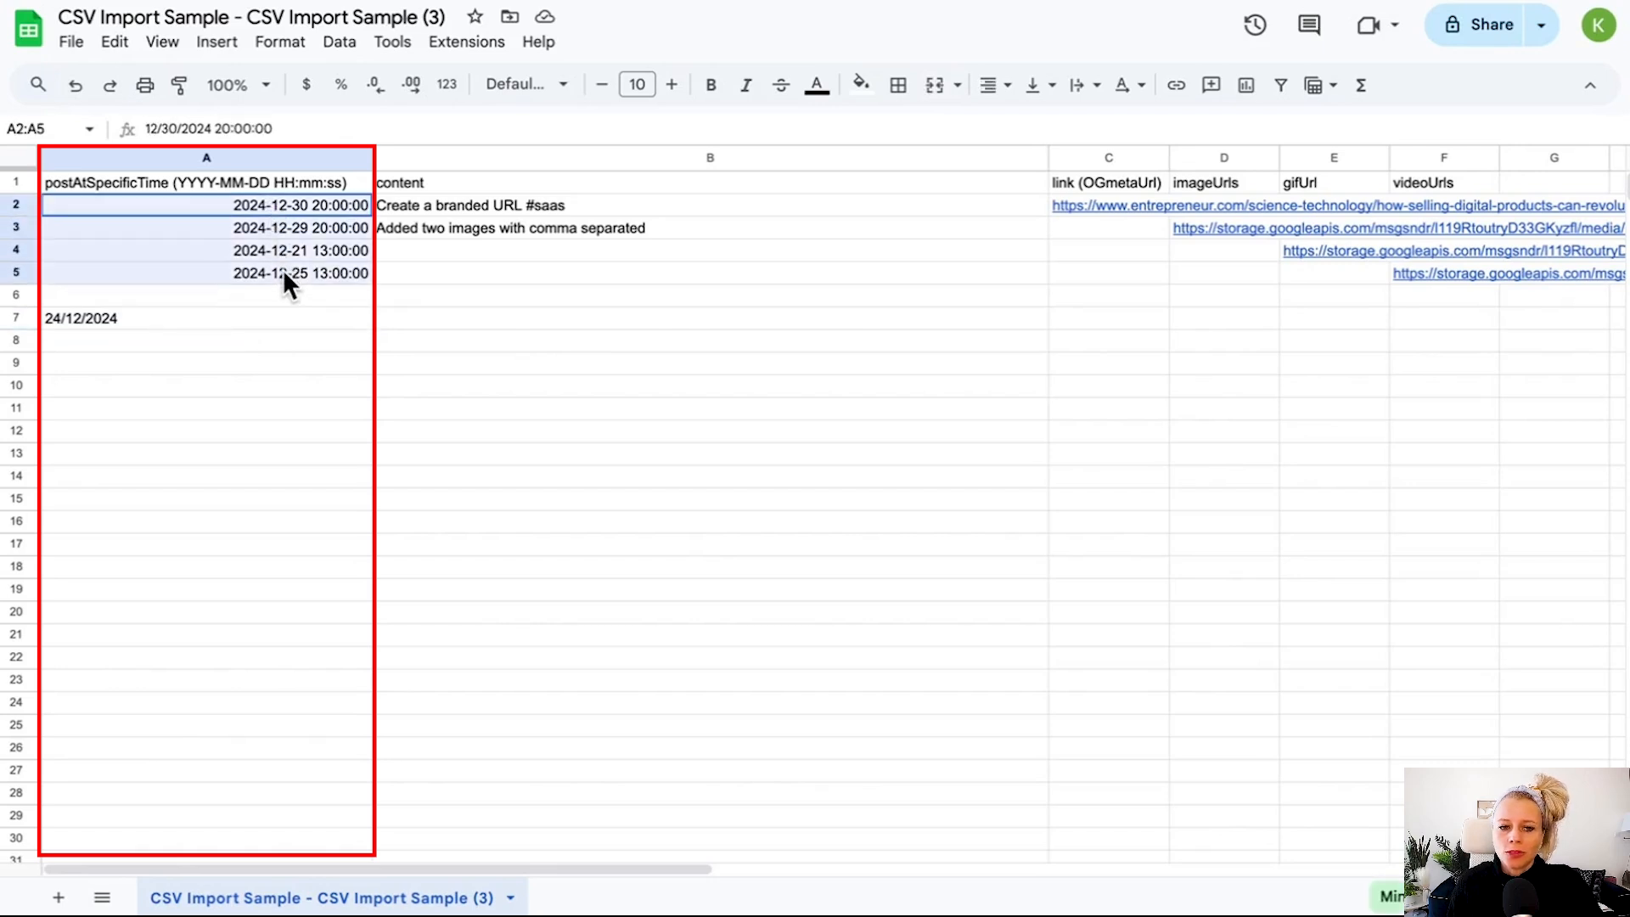
pyautogui.click(291, 317)
pyautogui.press('Delete')
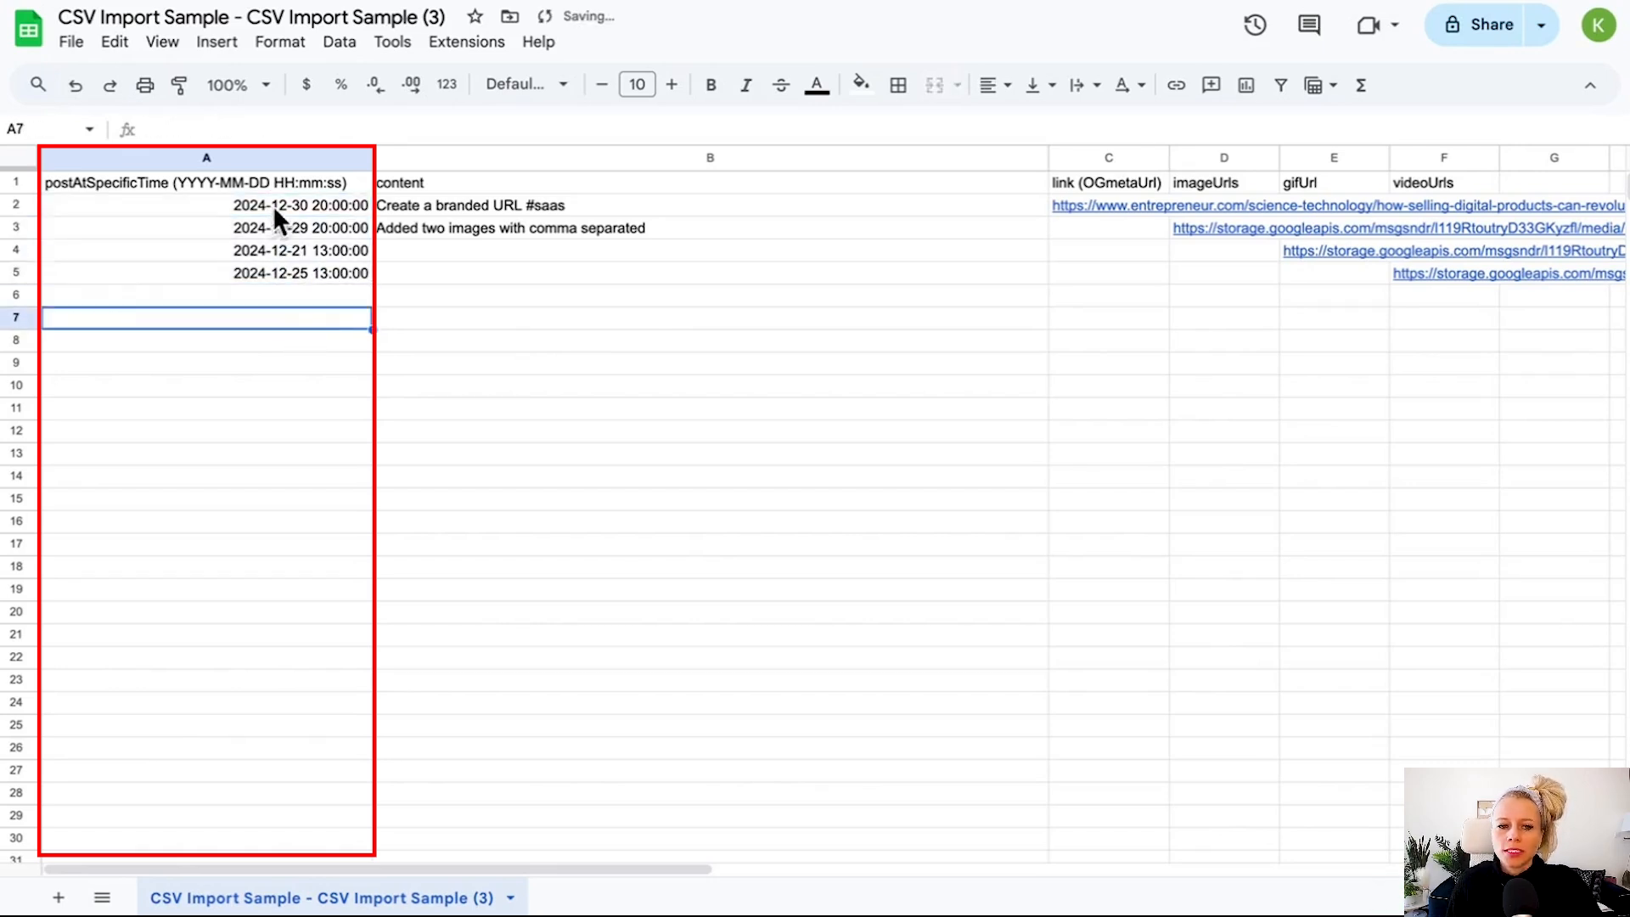
# Inspect the date and time format of the existing entries in A2 to A5.
pyautogui.moveTo(270, 206); pyautogui.dragTo(314, 272)
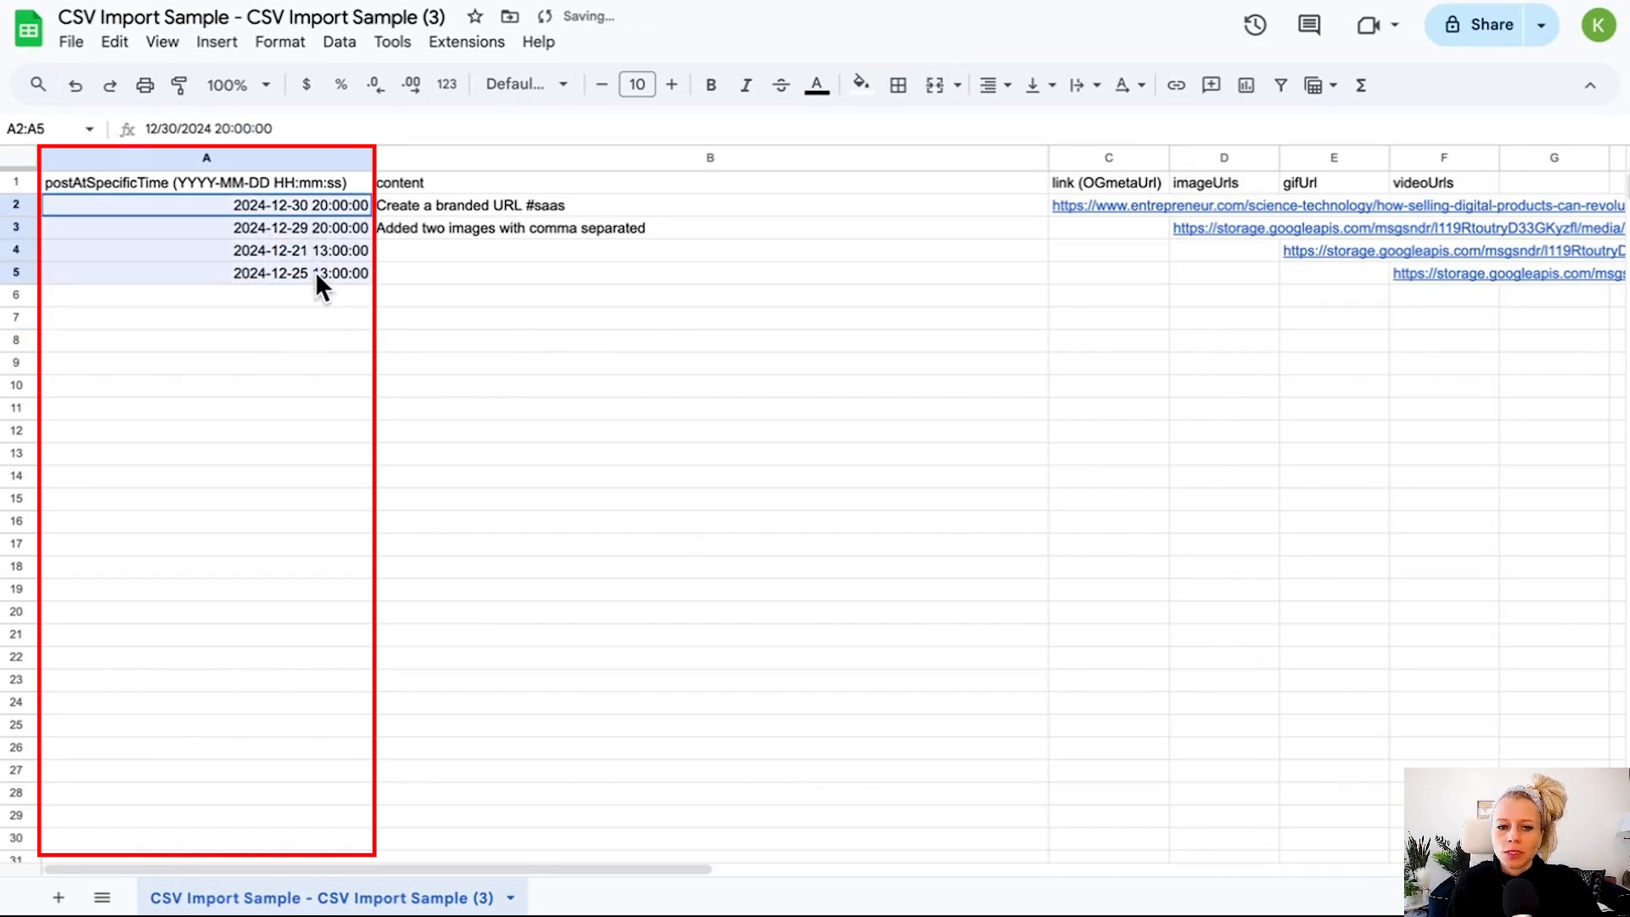
pyautogui.click(258, 298)
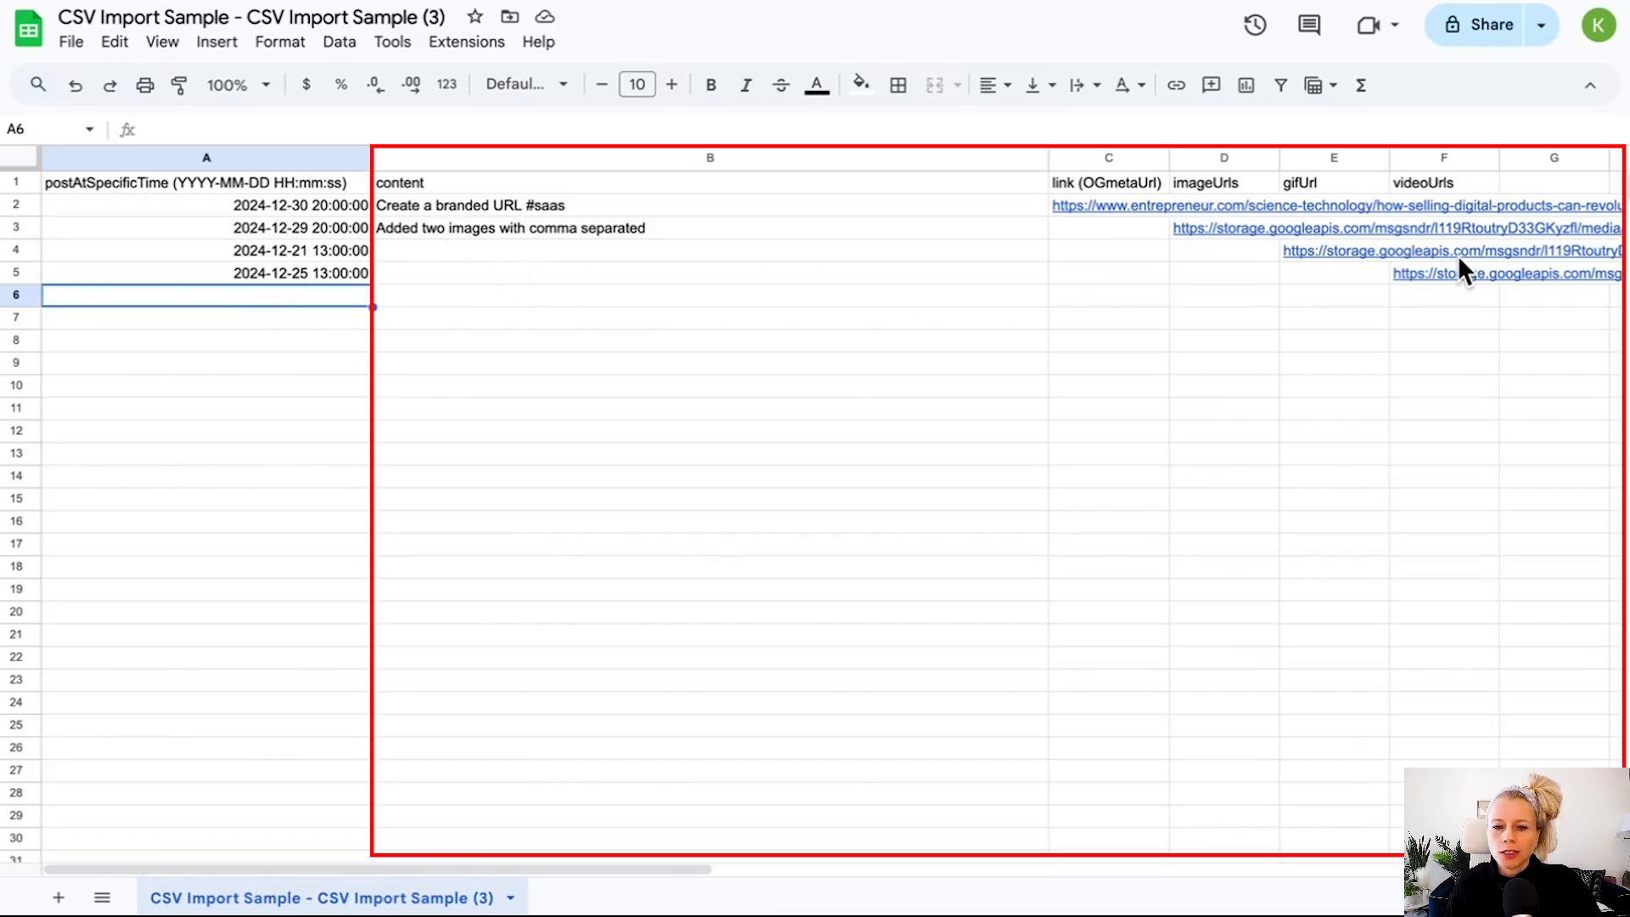
pyautogui.doubleClick(309, 272)
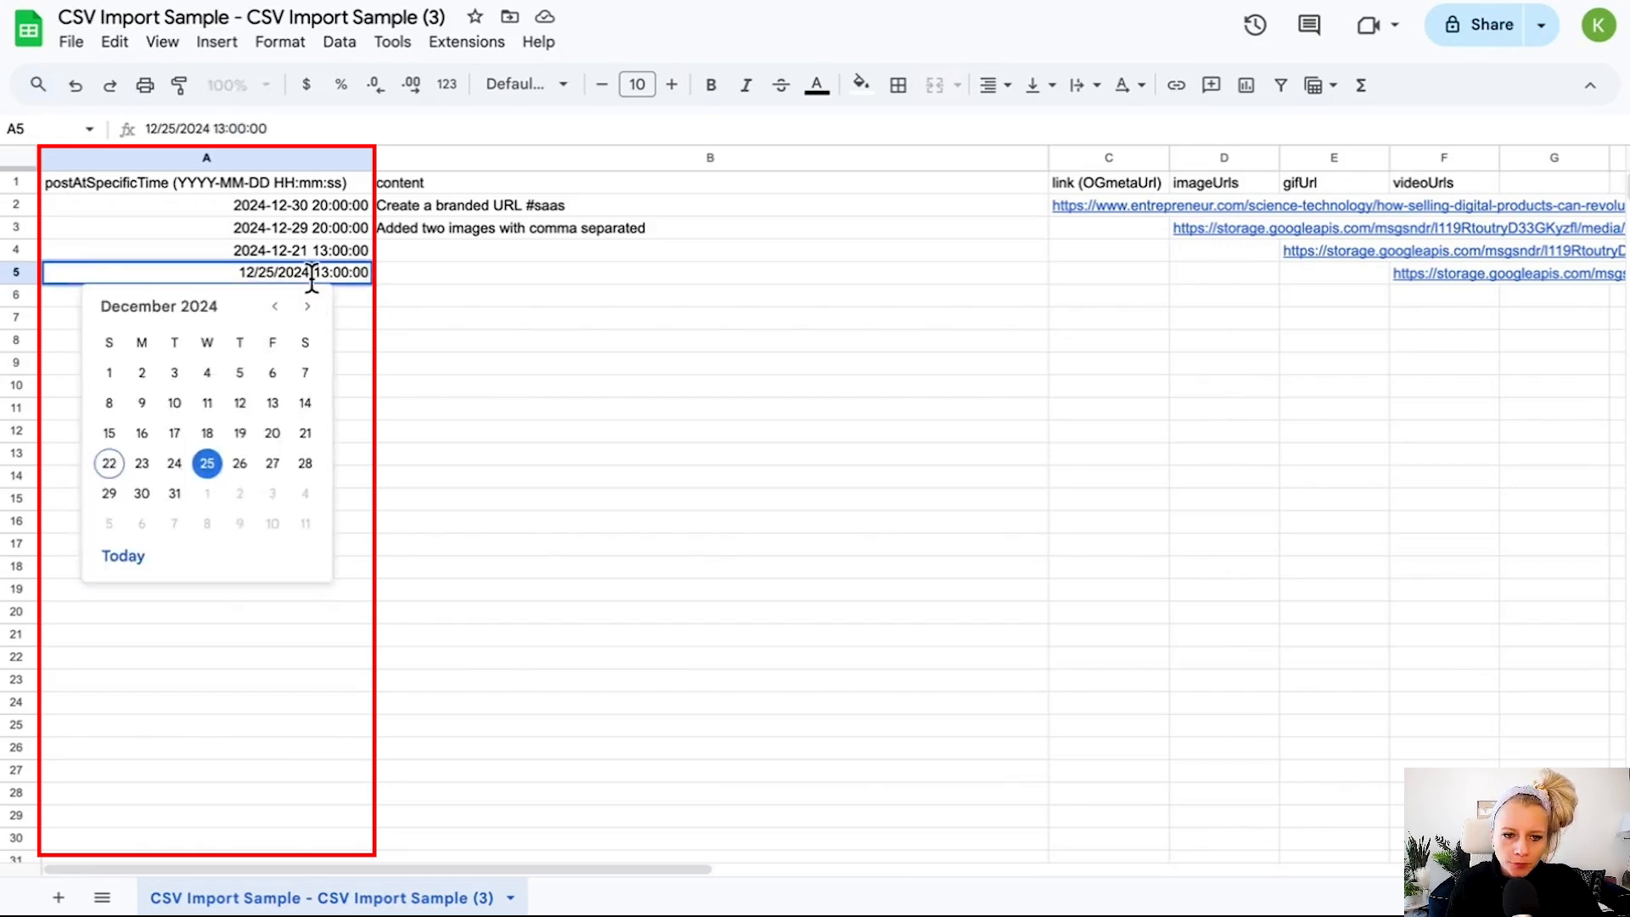
pyautogui.press('BackSpace')
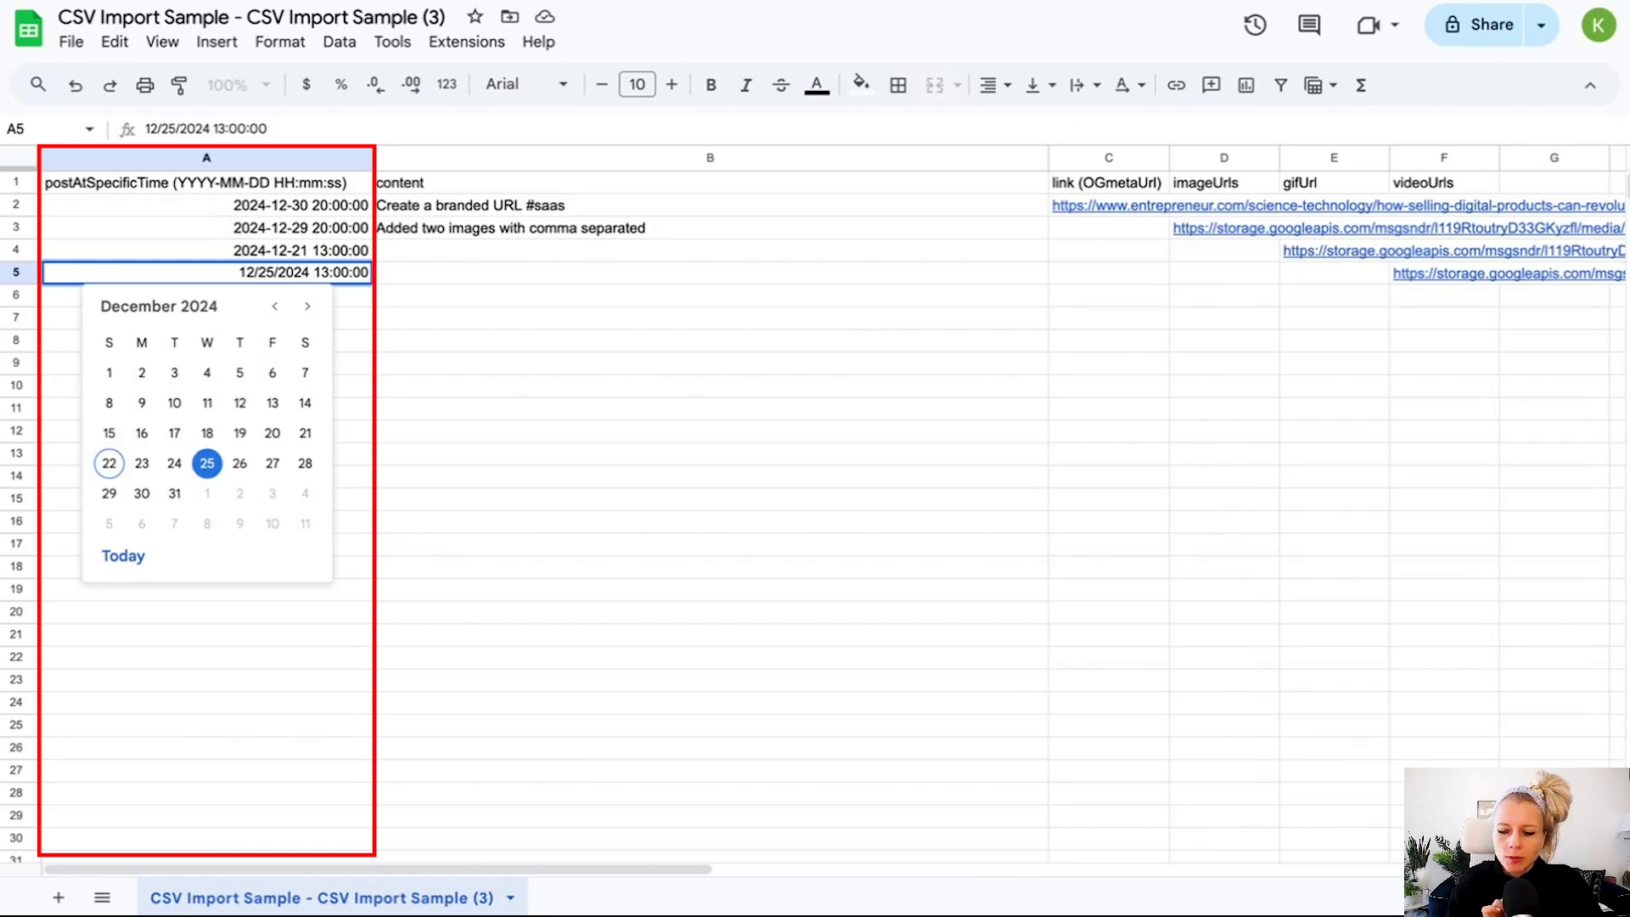
pyautogui.press('Escape')
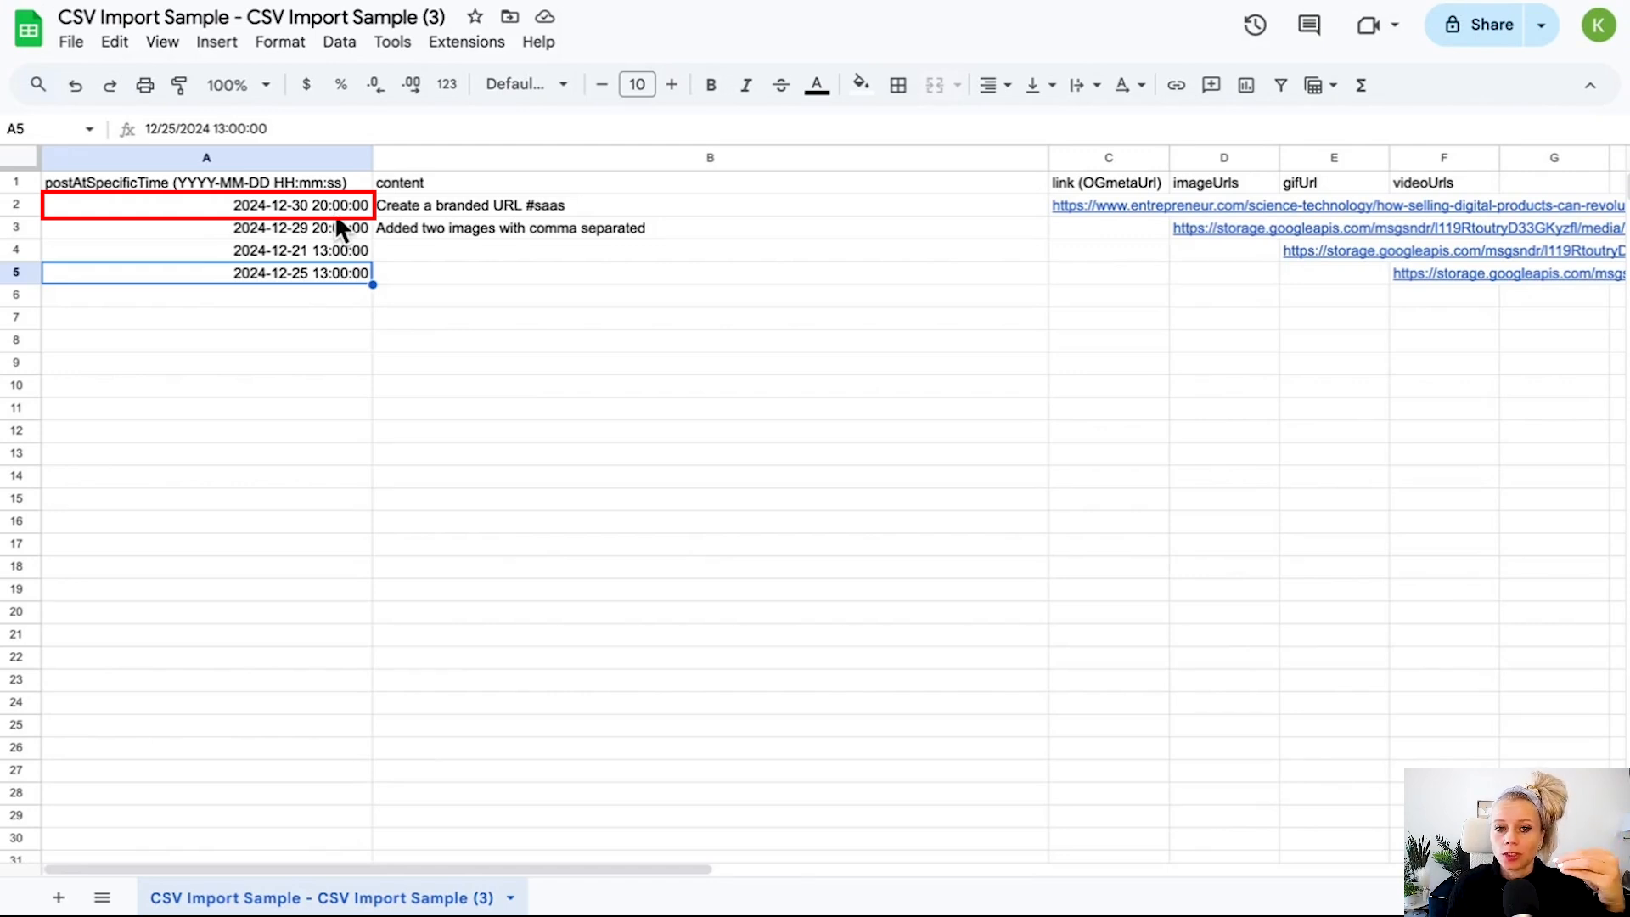
# Make the content header in B1 bold.
pyautogui.click(338, 183)
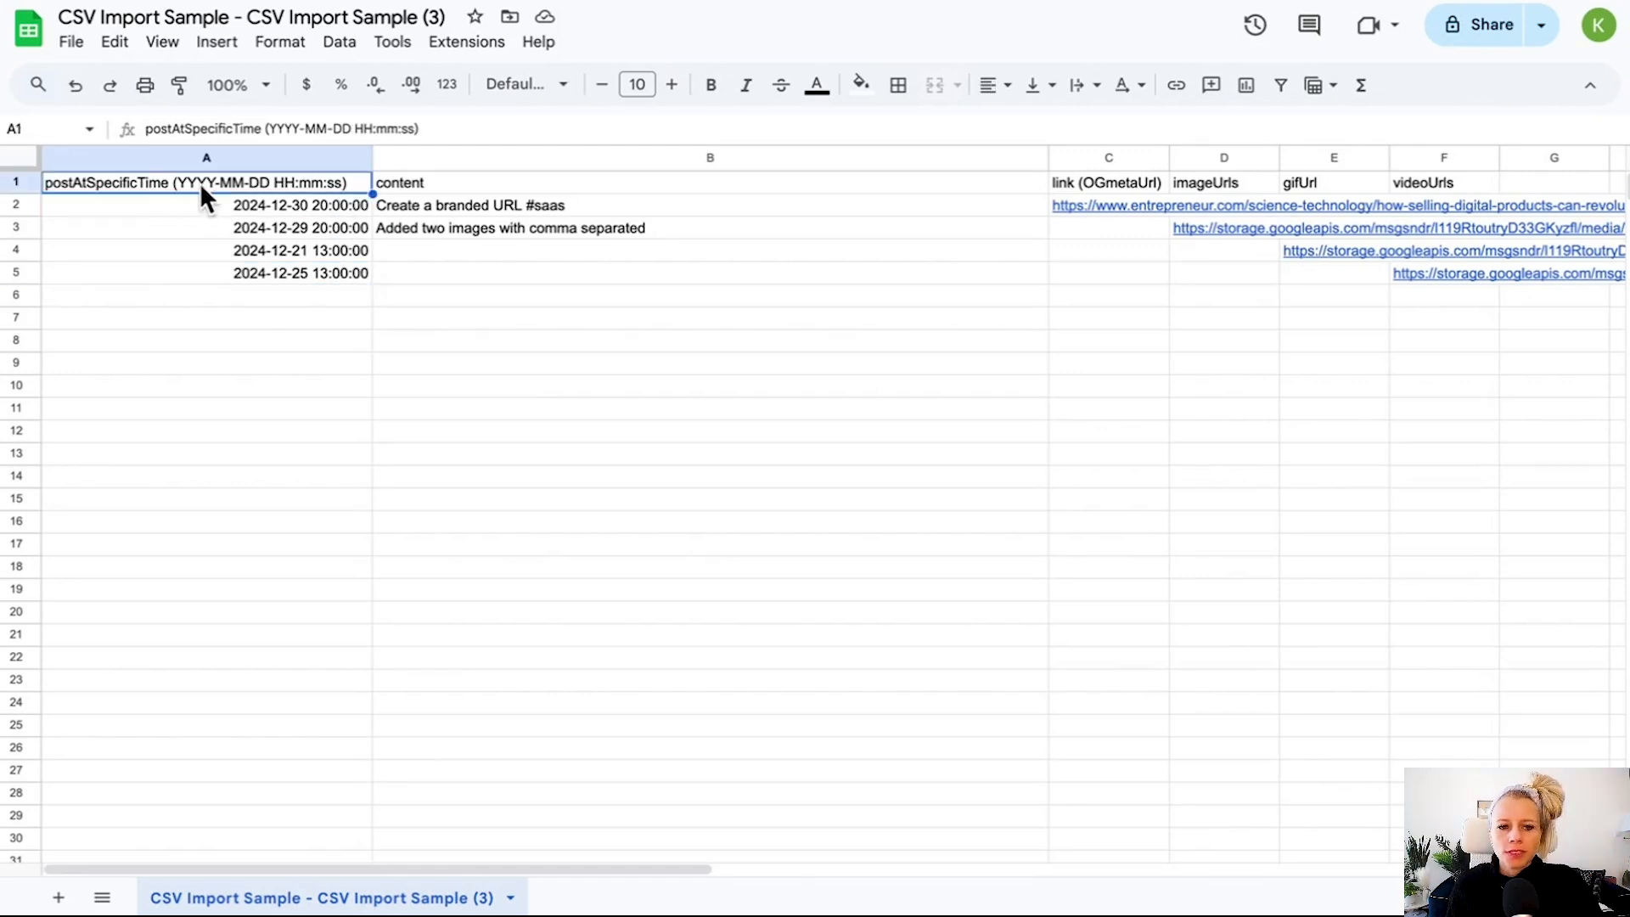
pyautogui.click(523, 181)
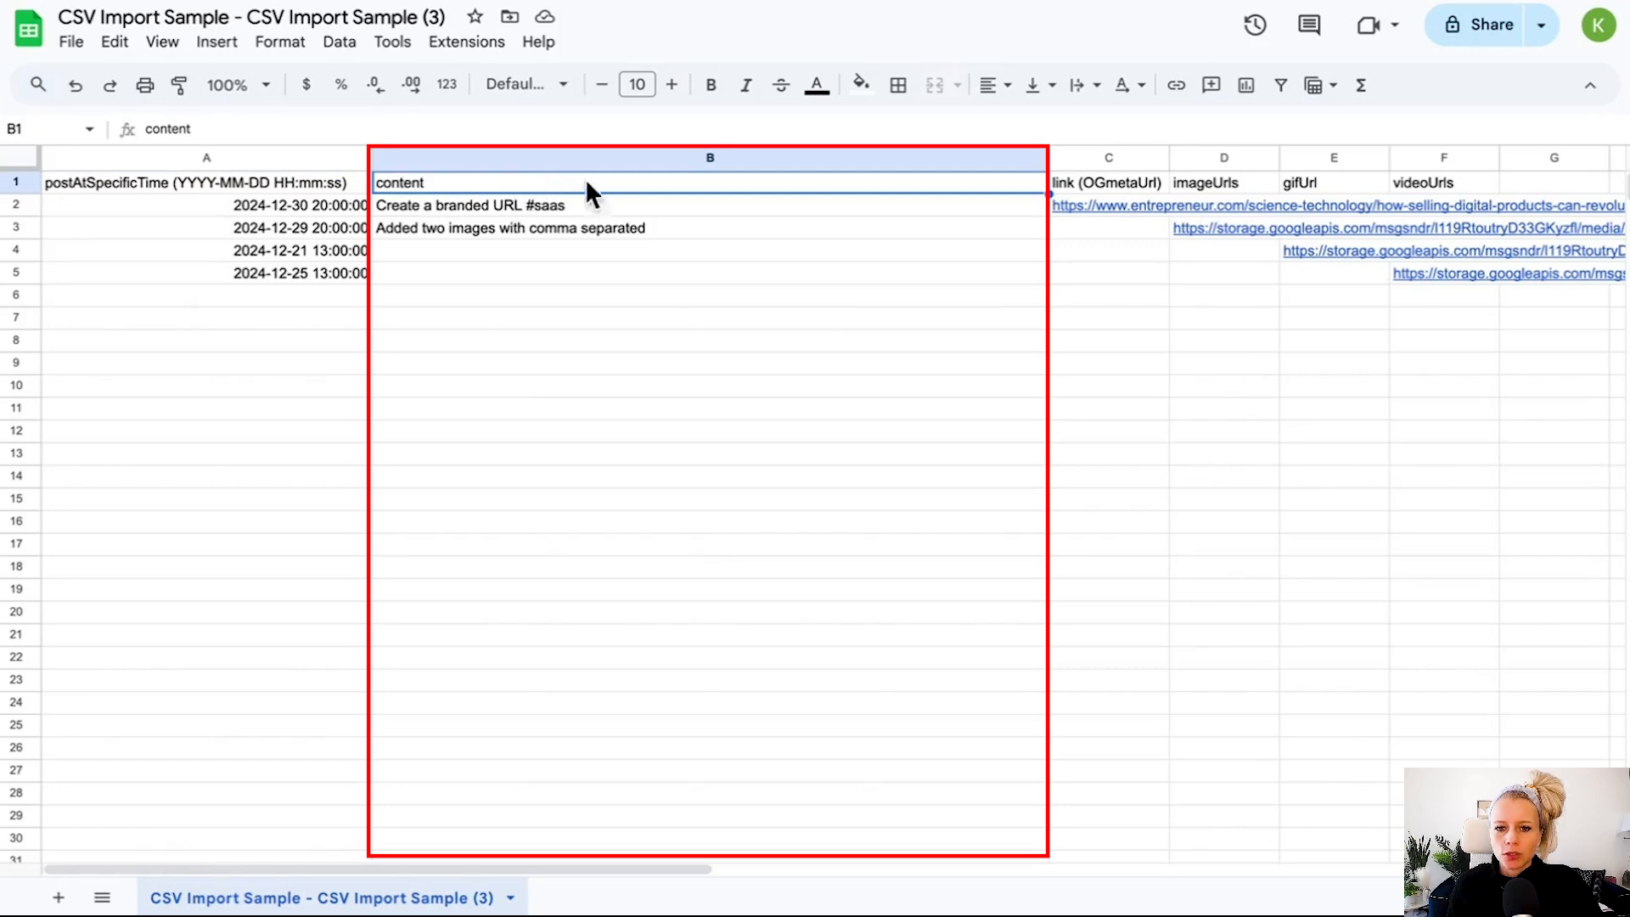
pyautogui.click(712, 84)
pyautogui.click(668, 207)
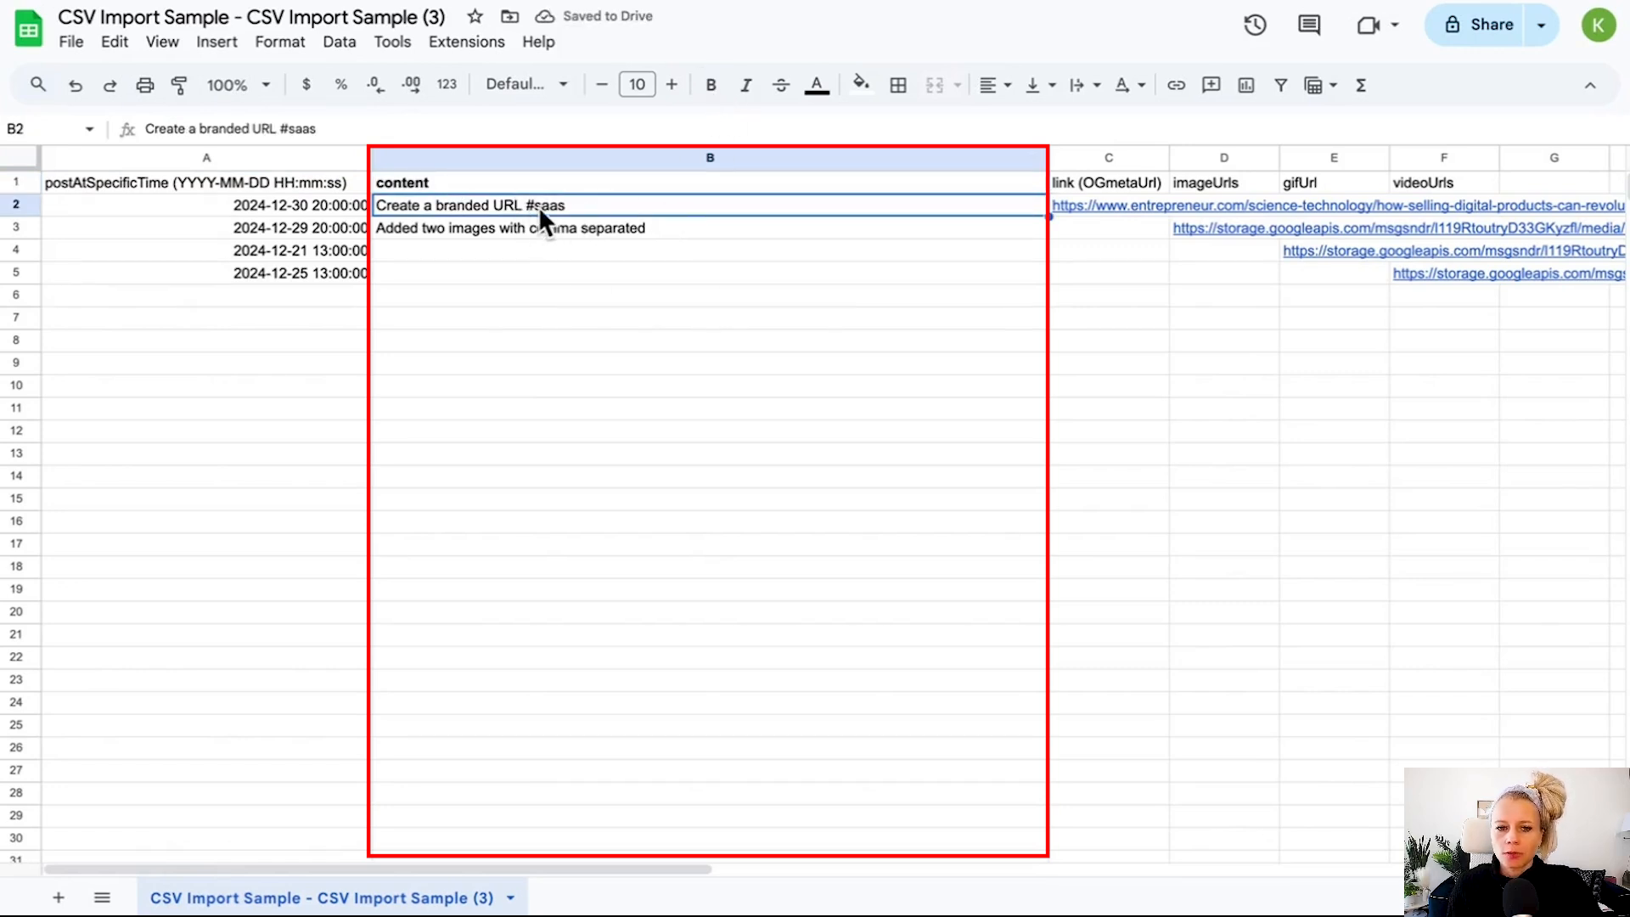
# Paste the Facebook character limit into B7 and edit it to read Facebook Page - 62000 characters.
pyautogui.click(811, 317)
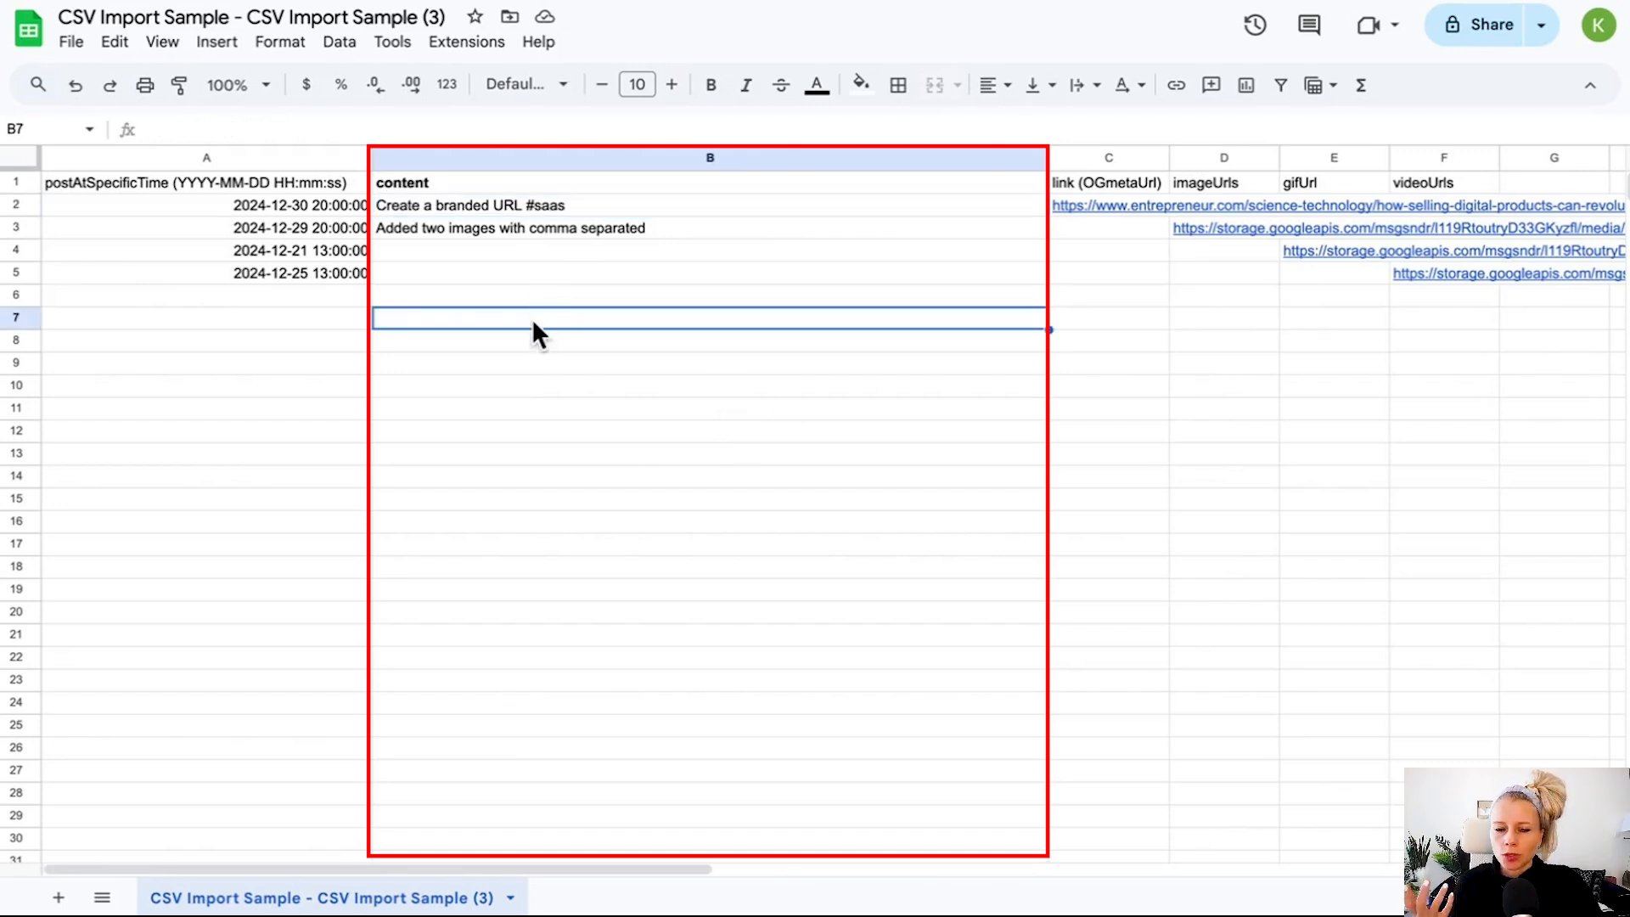
pyautogui.write('Facebook Page/Group - 62000 characters')
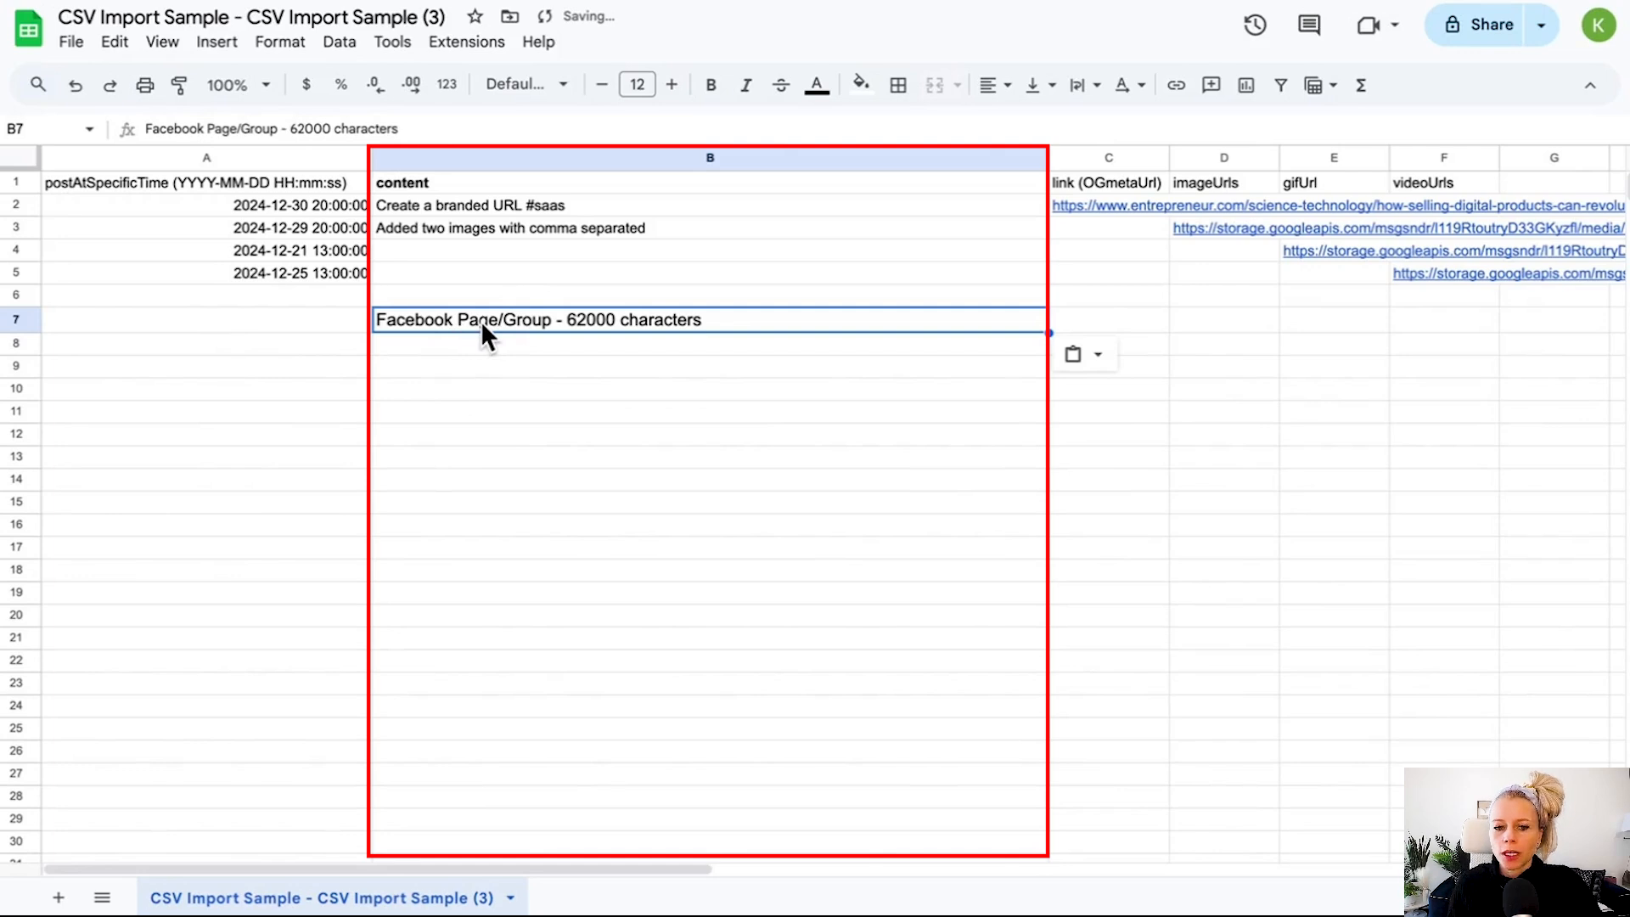
pyautogui.tripleClick(508, 319)
pyautogui.moveTo(508, 321); pyautogui.dragTo(538, 326)
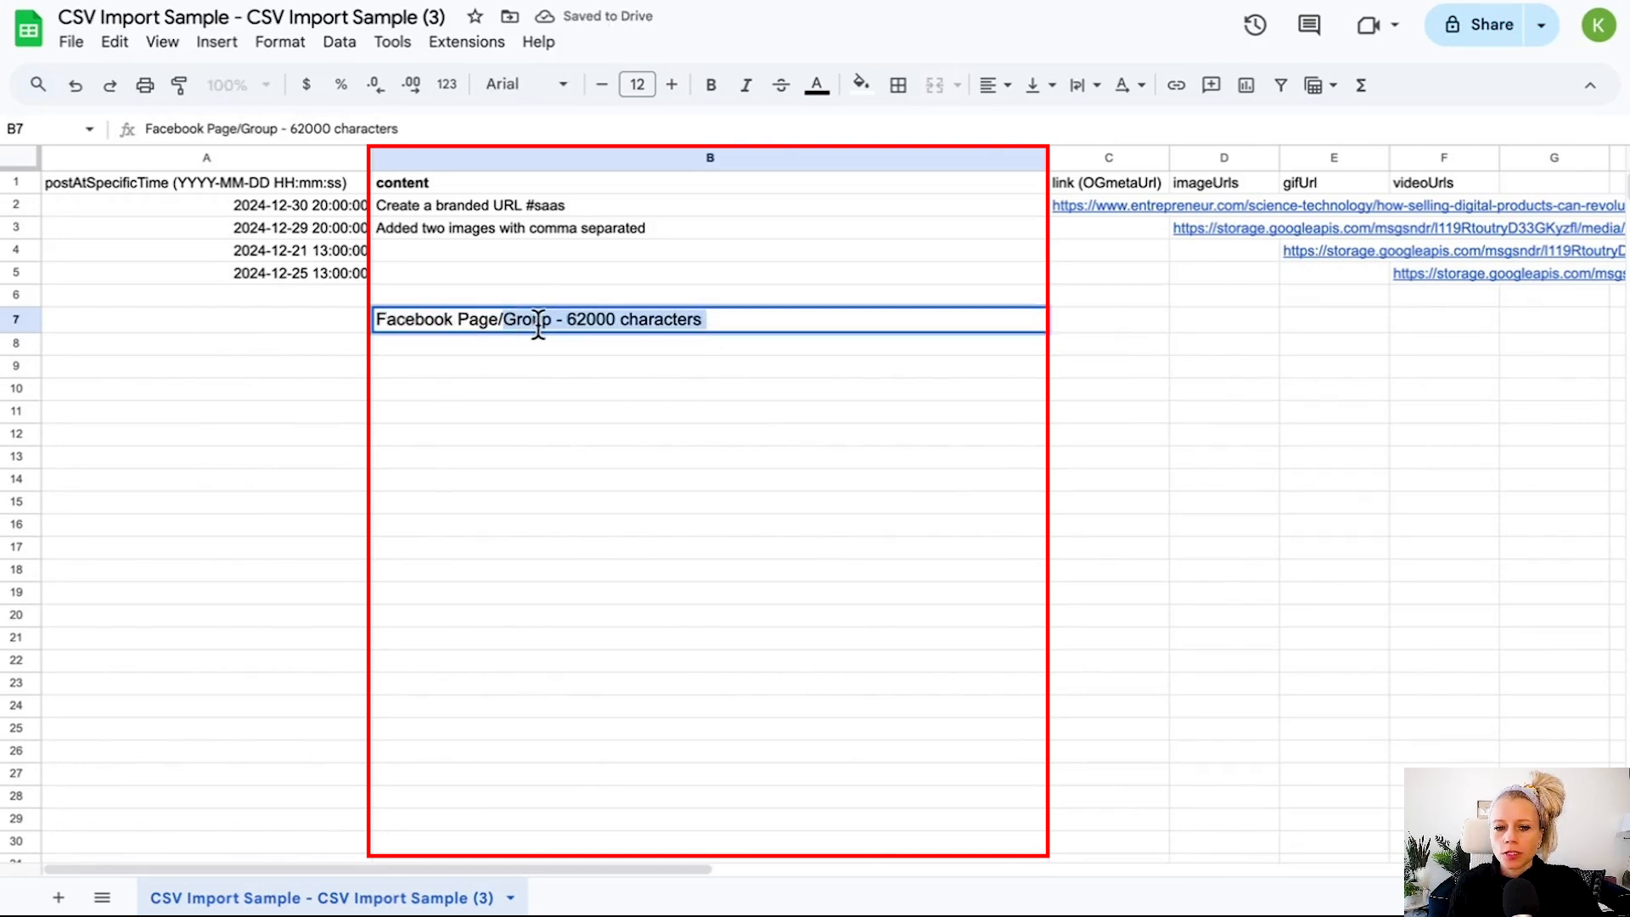
pyautogui.press('Left')
pyautogui.press('BackSpace')
pyautogui.press('BackSpace')
pyautogui.press('BackSpace')
pyautogui.press('BackSpace')
pyautogui.press('BackSpace')
pyautogui.press('BackSpace')
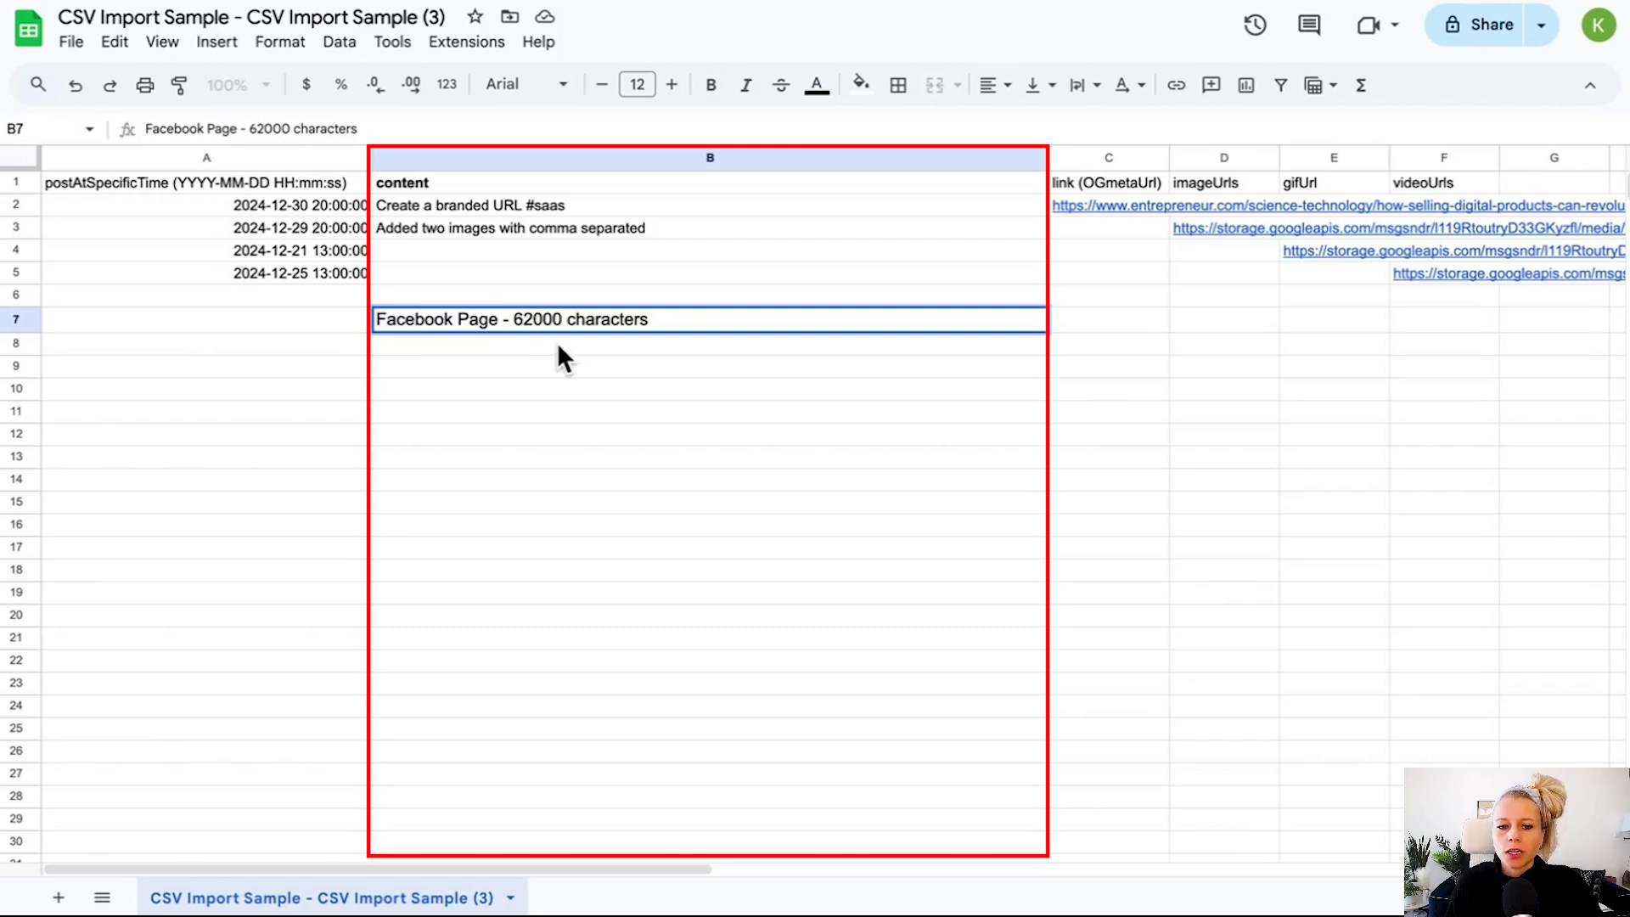
pyautogui.press('Return')
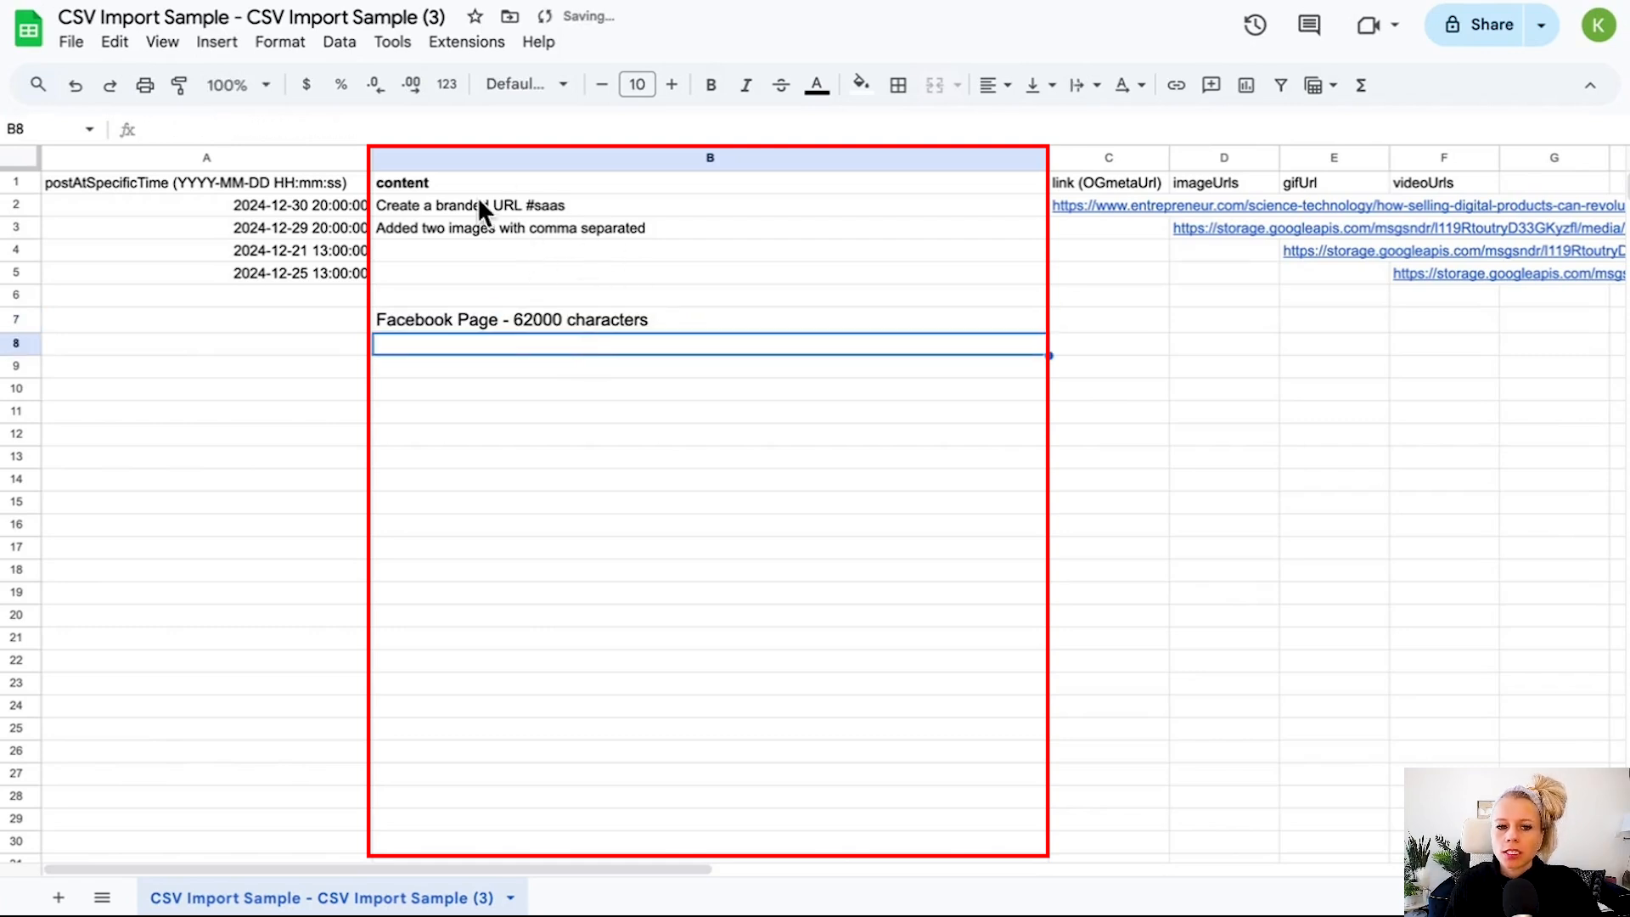
# Paste Business Instagram Account - 2200 characters into B8 and LinkedIn Page and Profile - 3000 characters into B9.
pyautogui.write('Business Instagram Account - 2200 characters')
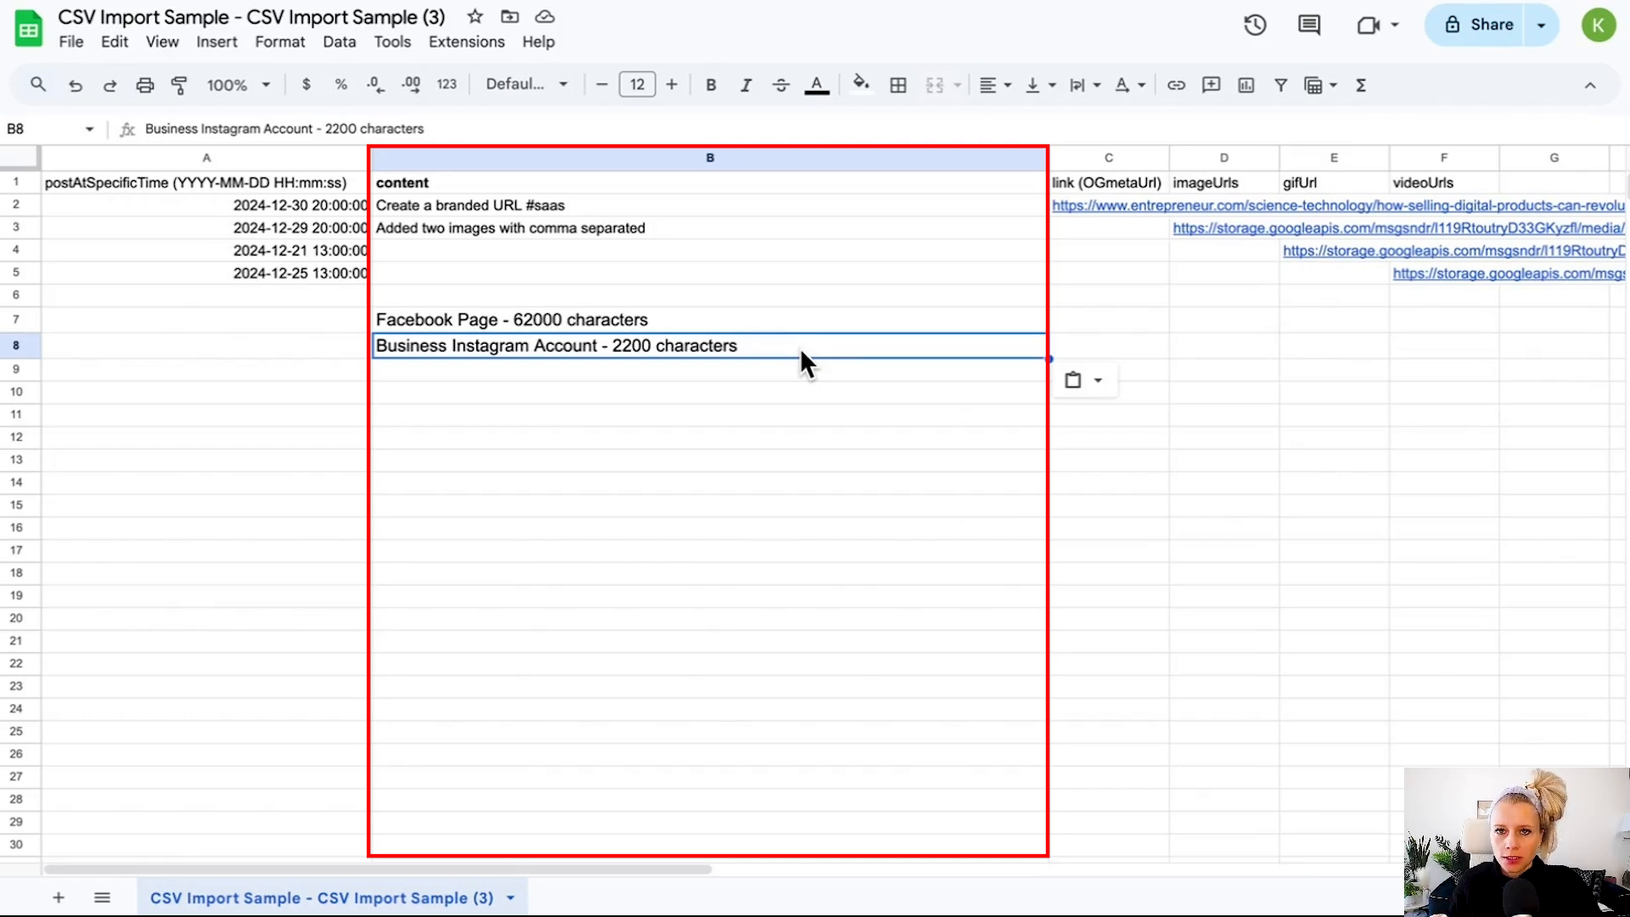
pyautogui.press('Down')
pyautogui.hotkey('ctrl', 'v')
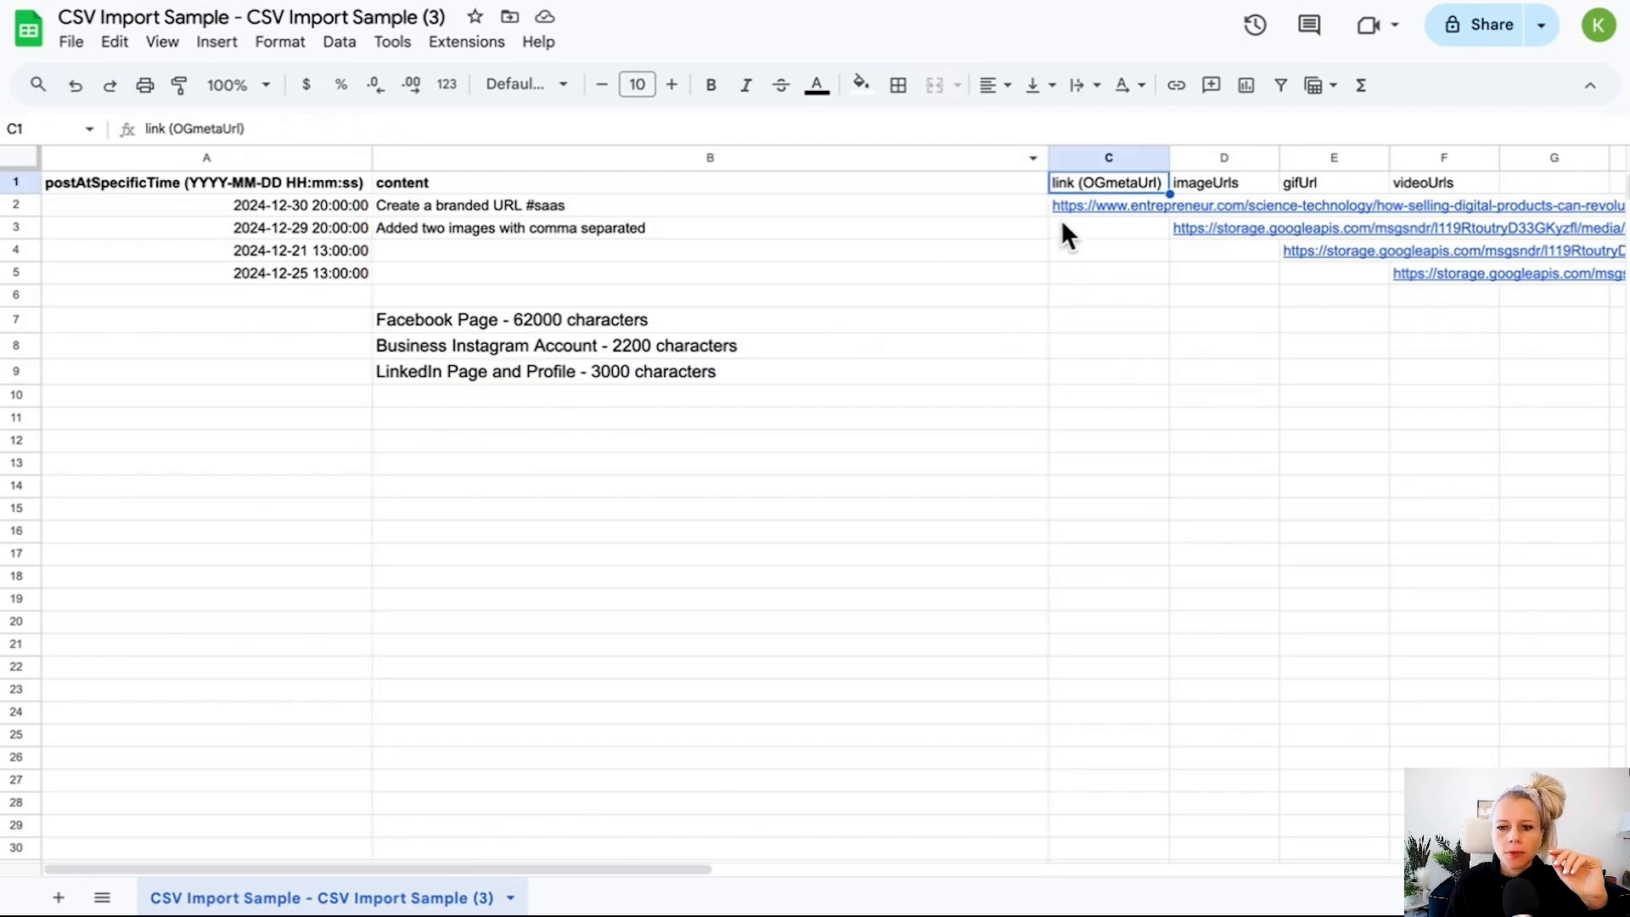
# Narrow column B and widen column C to fit the link (OGmetaUrl) header.
pyautogui.moveTo(1050, 156); pyautogui.dragTo(767, 155)
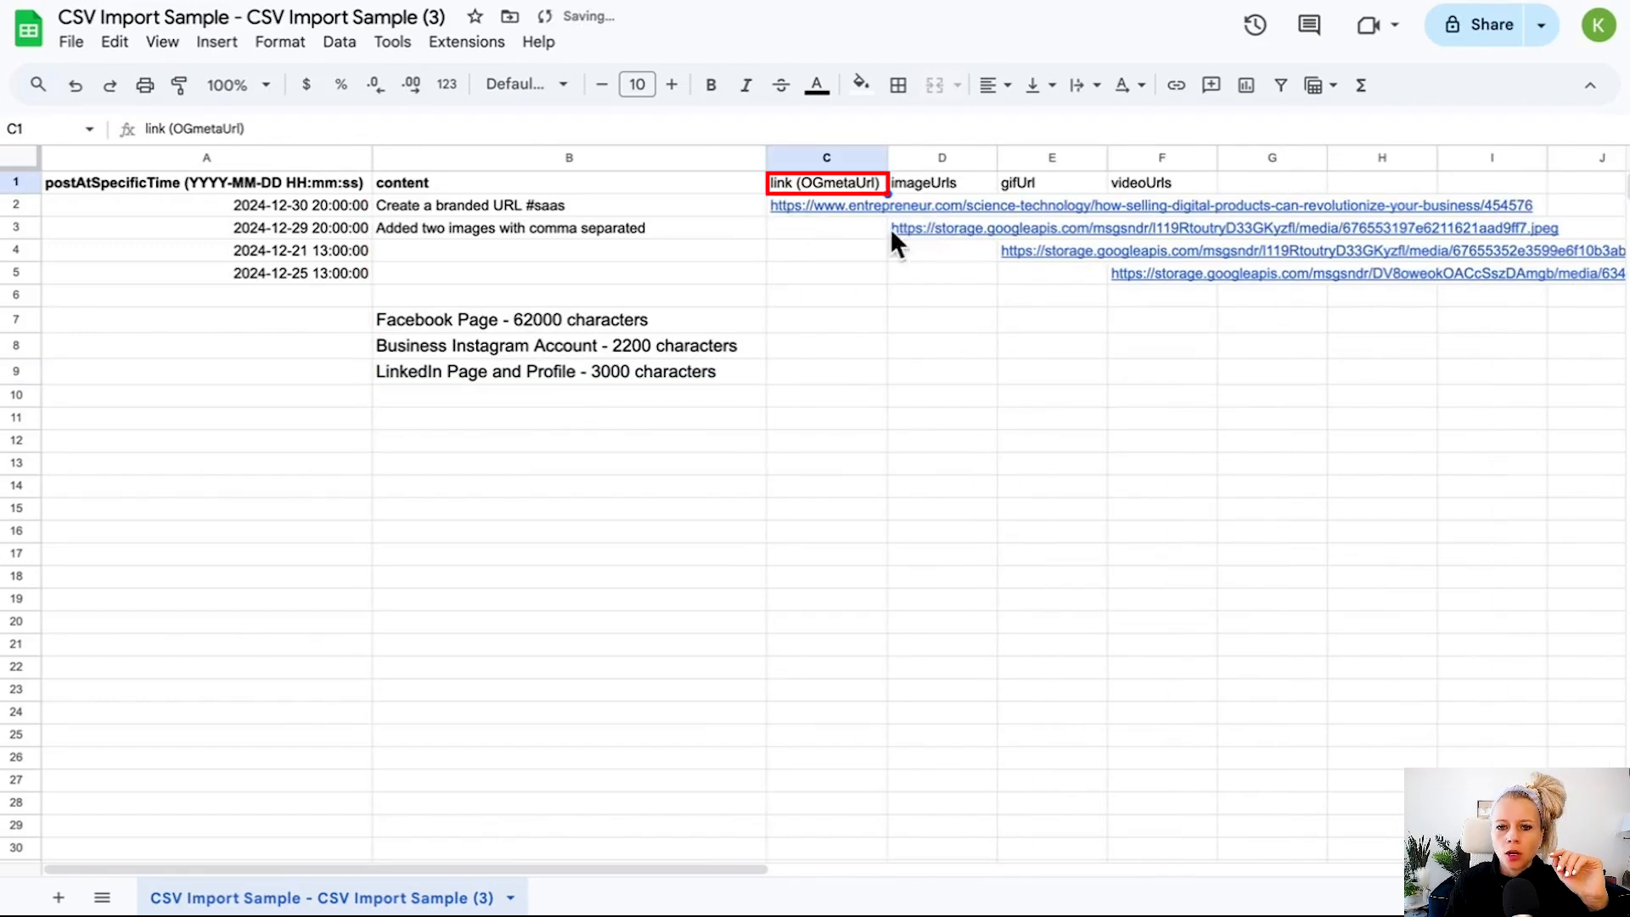
pyautogui.moveTo(888, 156); pyautogui.dragTo(927, 157)
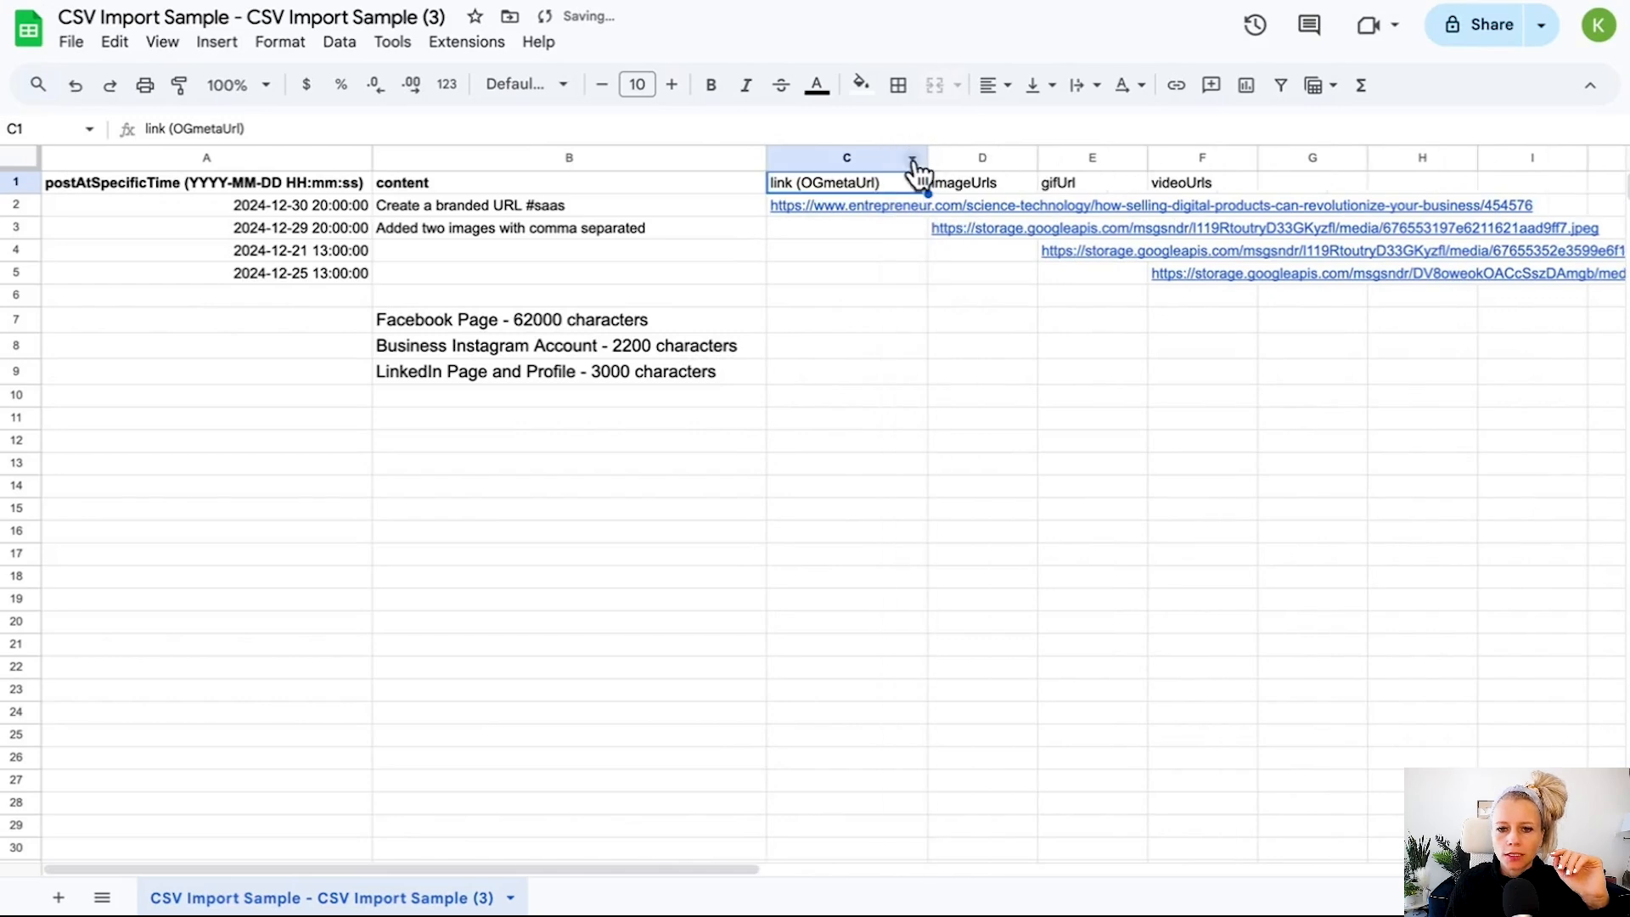
# Make the link (OGmetaUrl) header in C1 bold.
pyautogui.click(711, 85)
pyautogui.moveTo(805, 206)
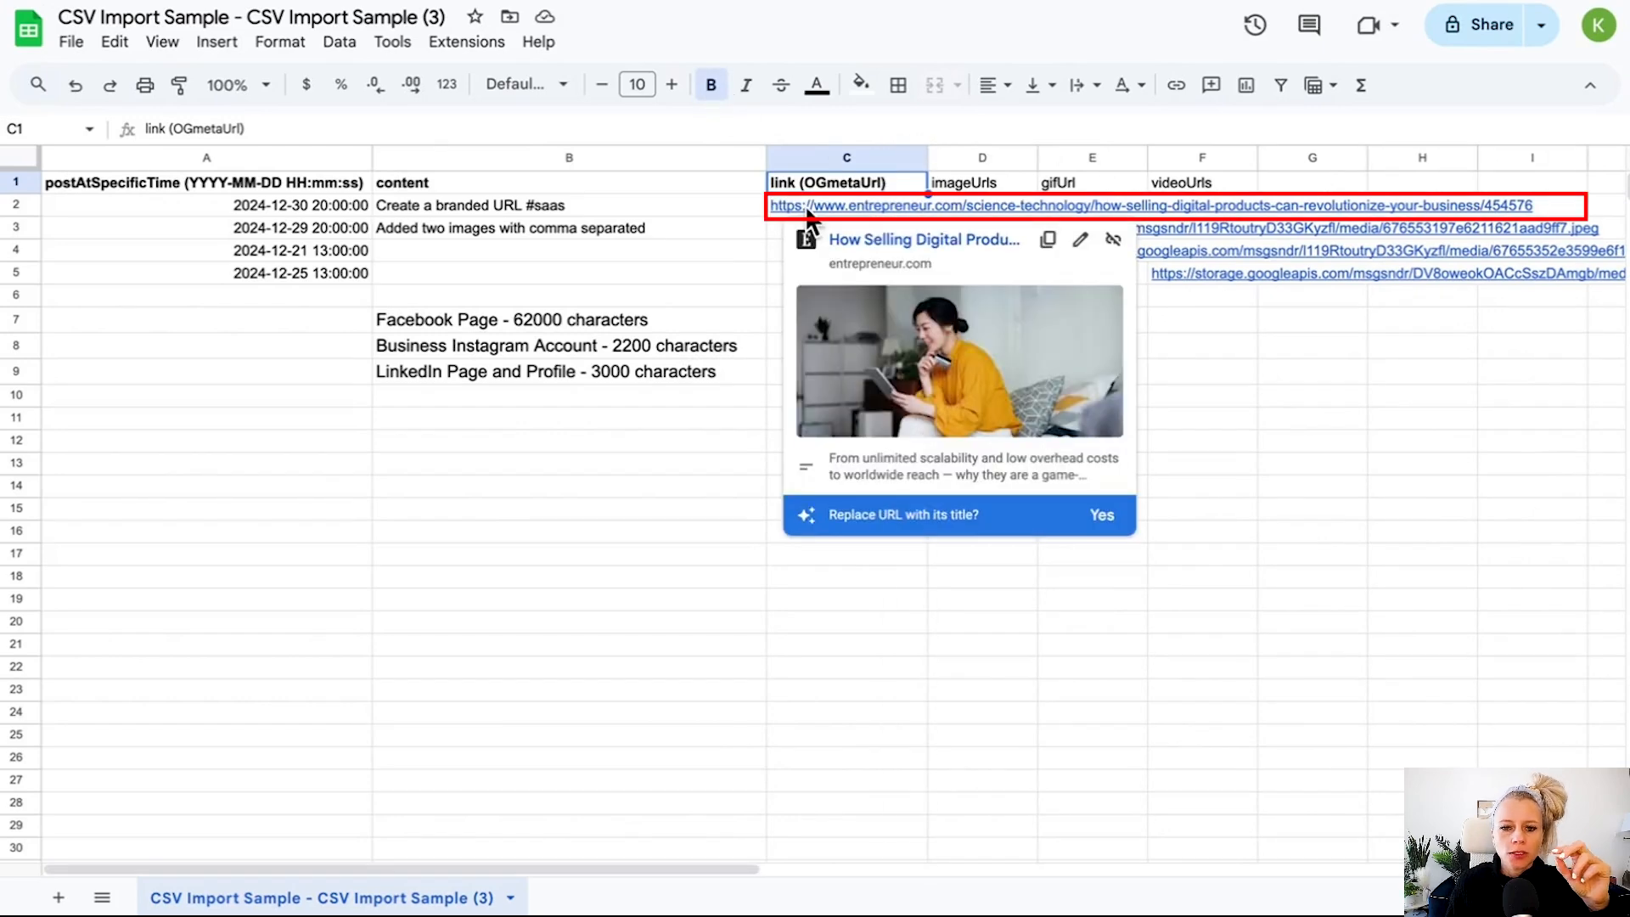
pyautogui.click(713, 508)
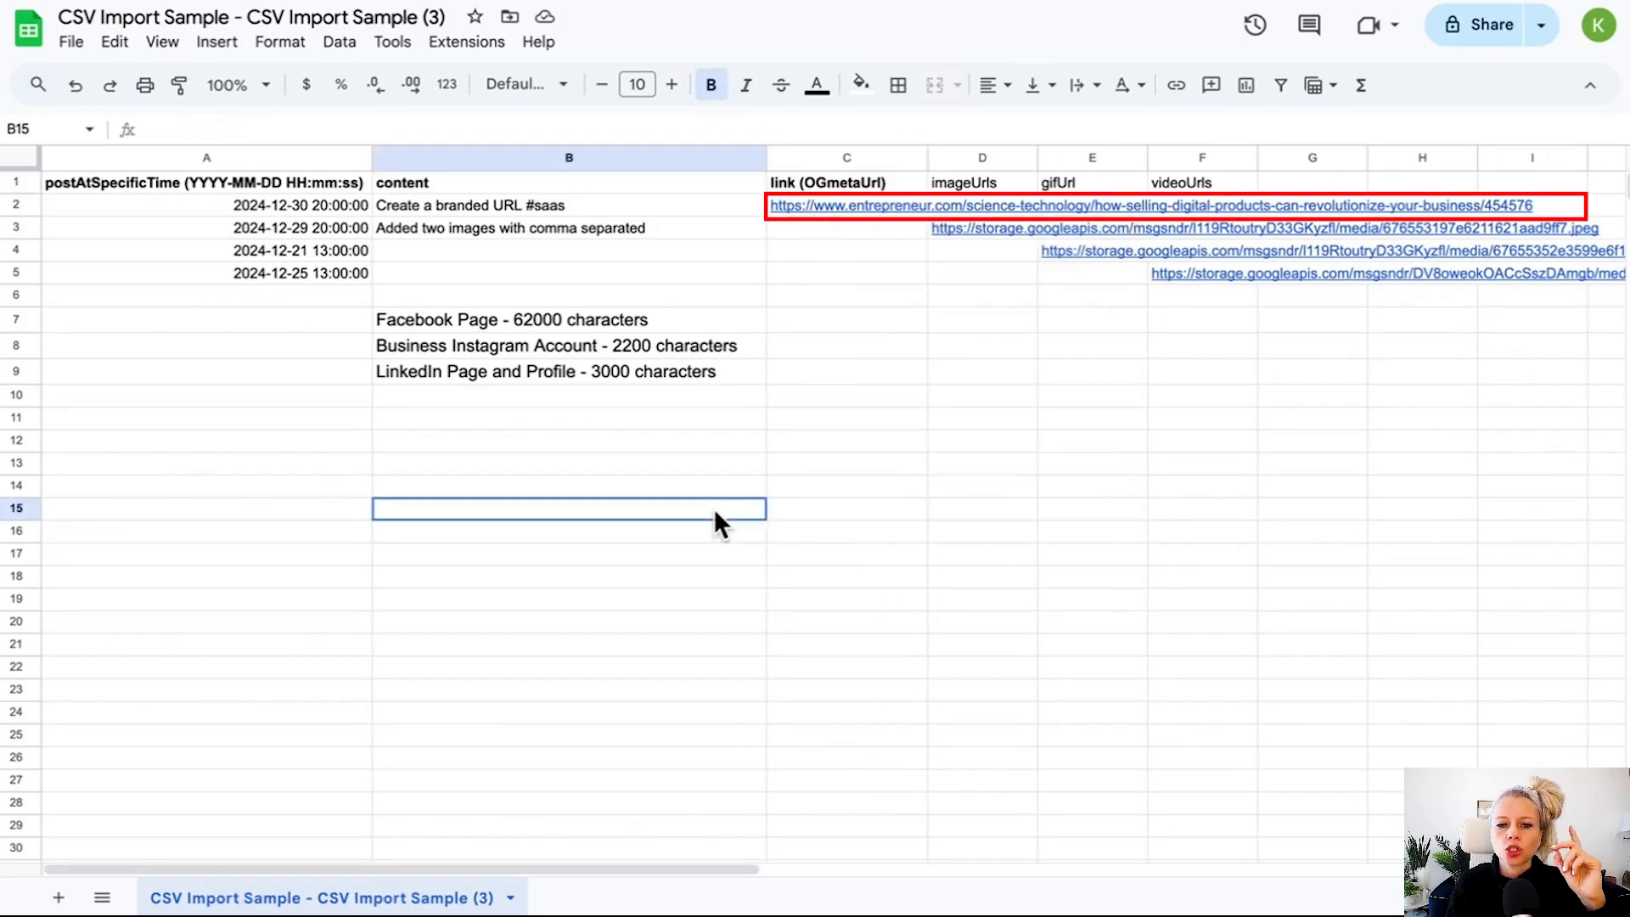
# Review the row 2 post text and open its link in C2 to view the linked article.
pyautogui.click(666, 202)
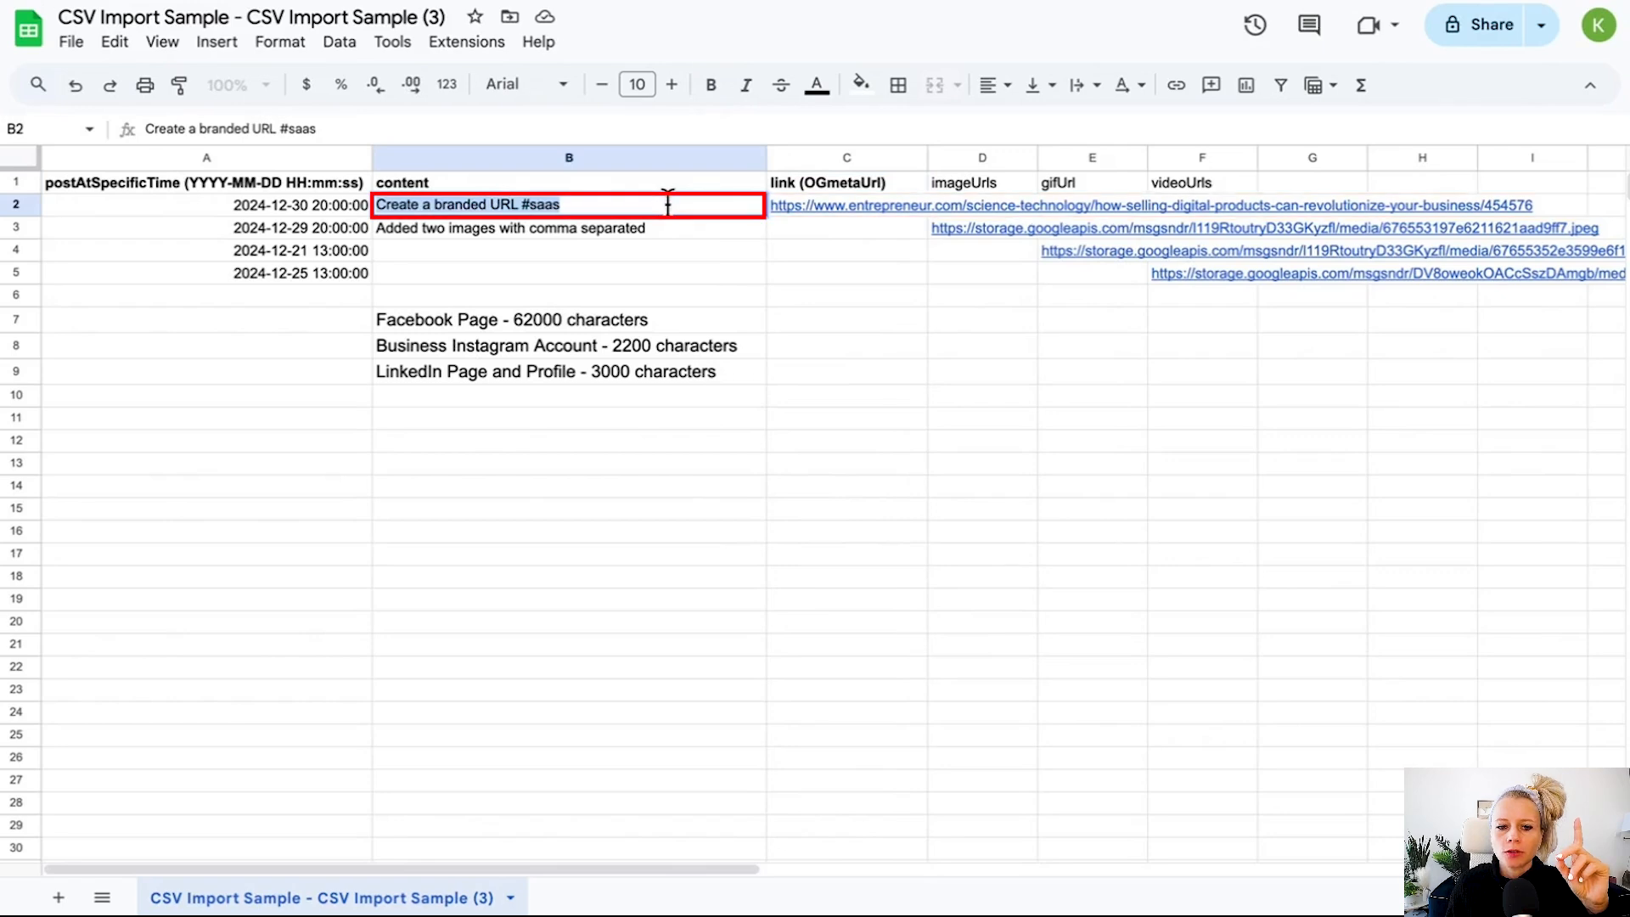
pyautogui.doubleClick(667, 204)
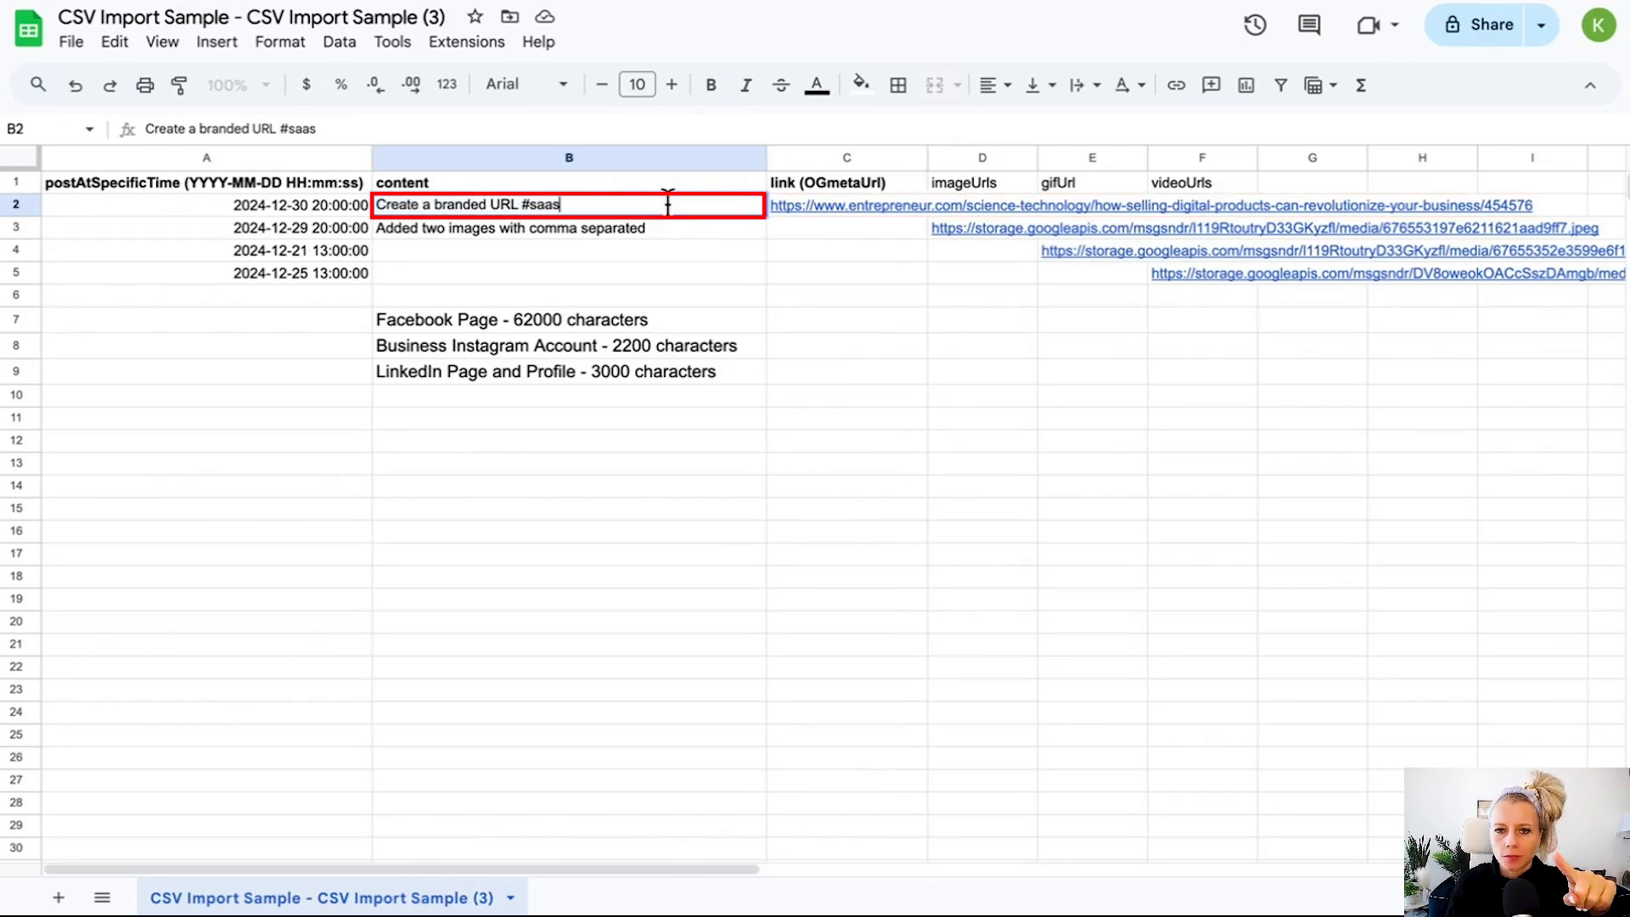
pyautogui.click(838, 202)
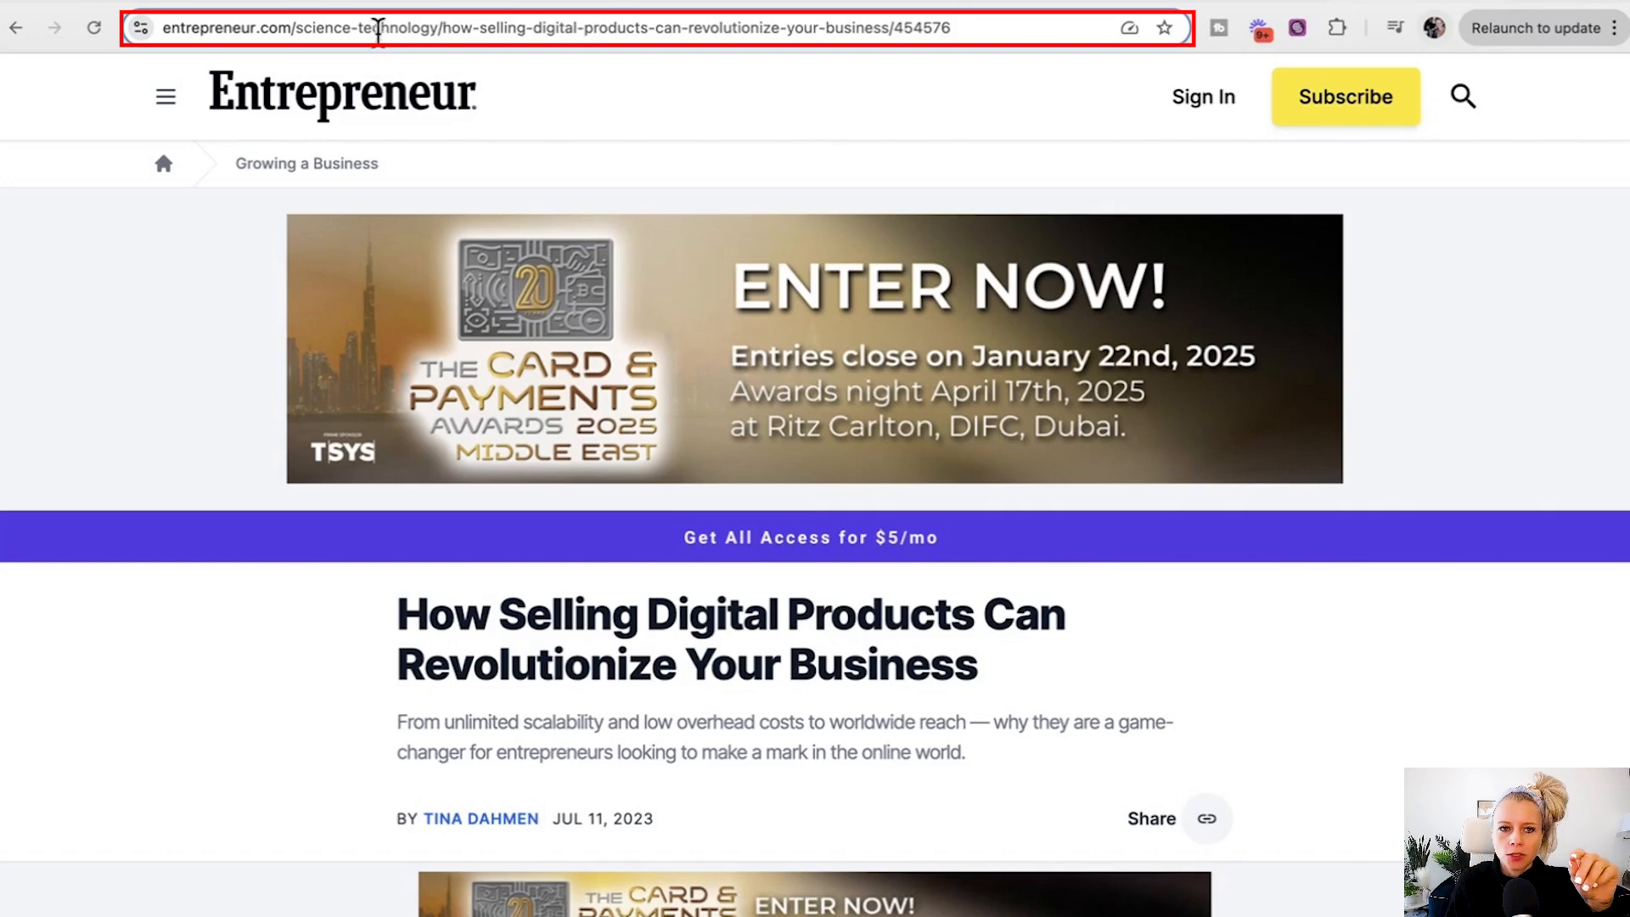
pyautogui.click(392, 31)
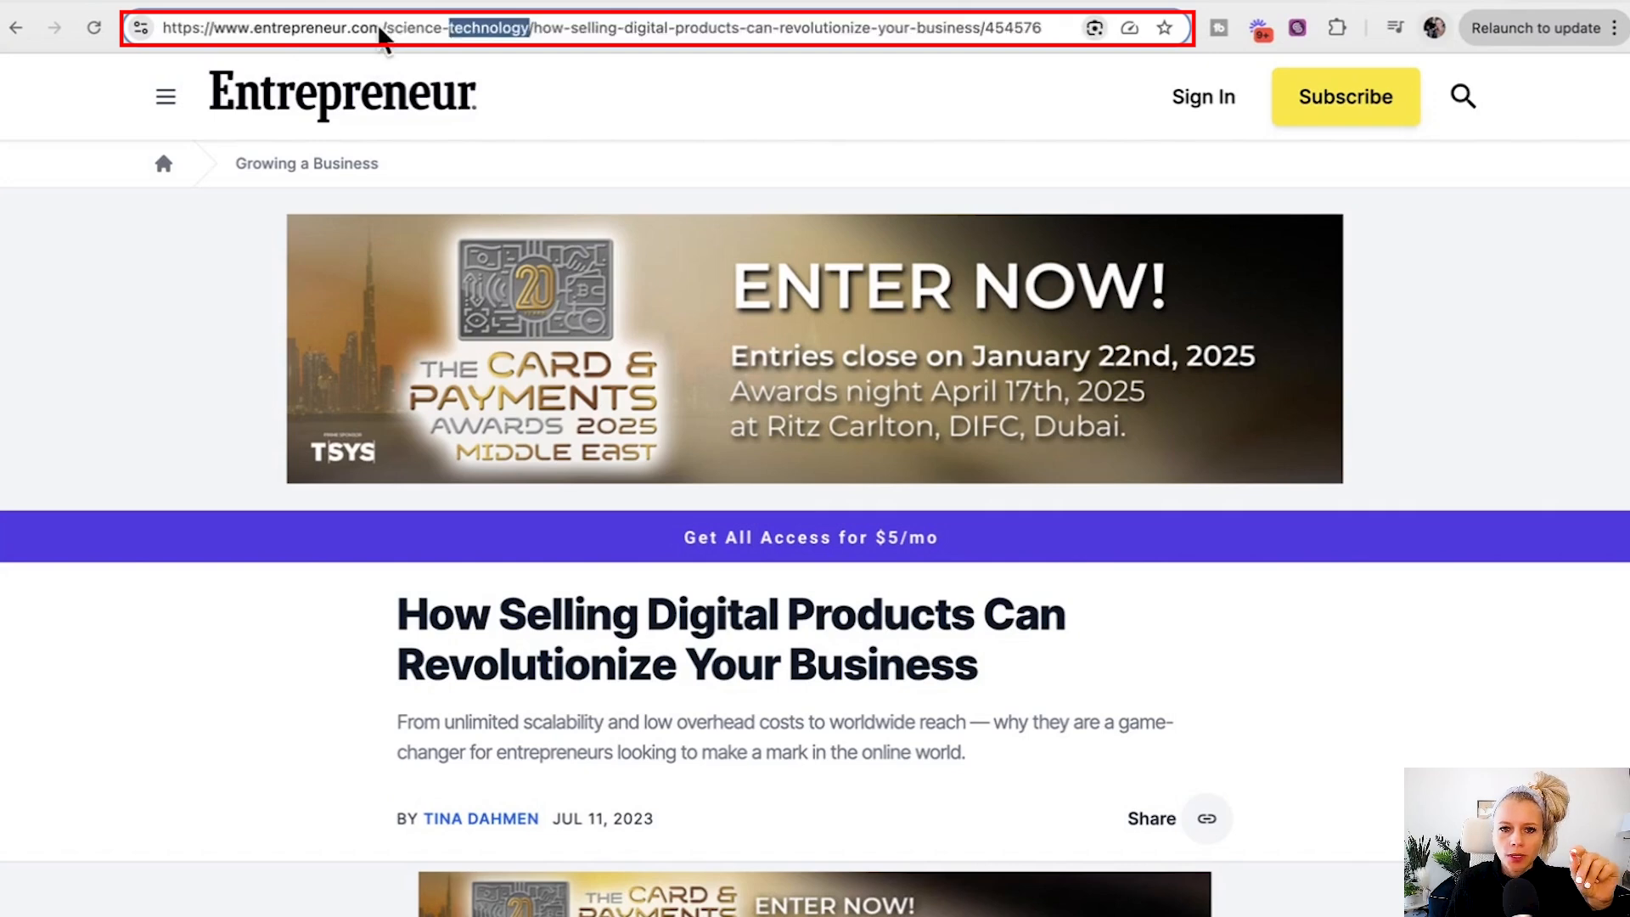
pyautogui.click(383, 29)
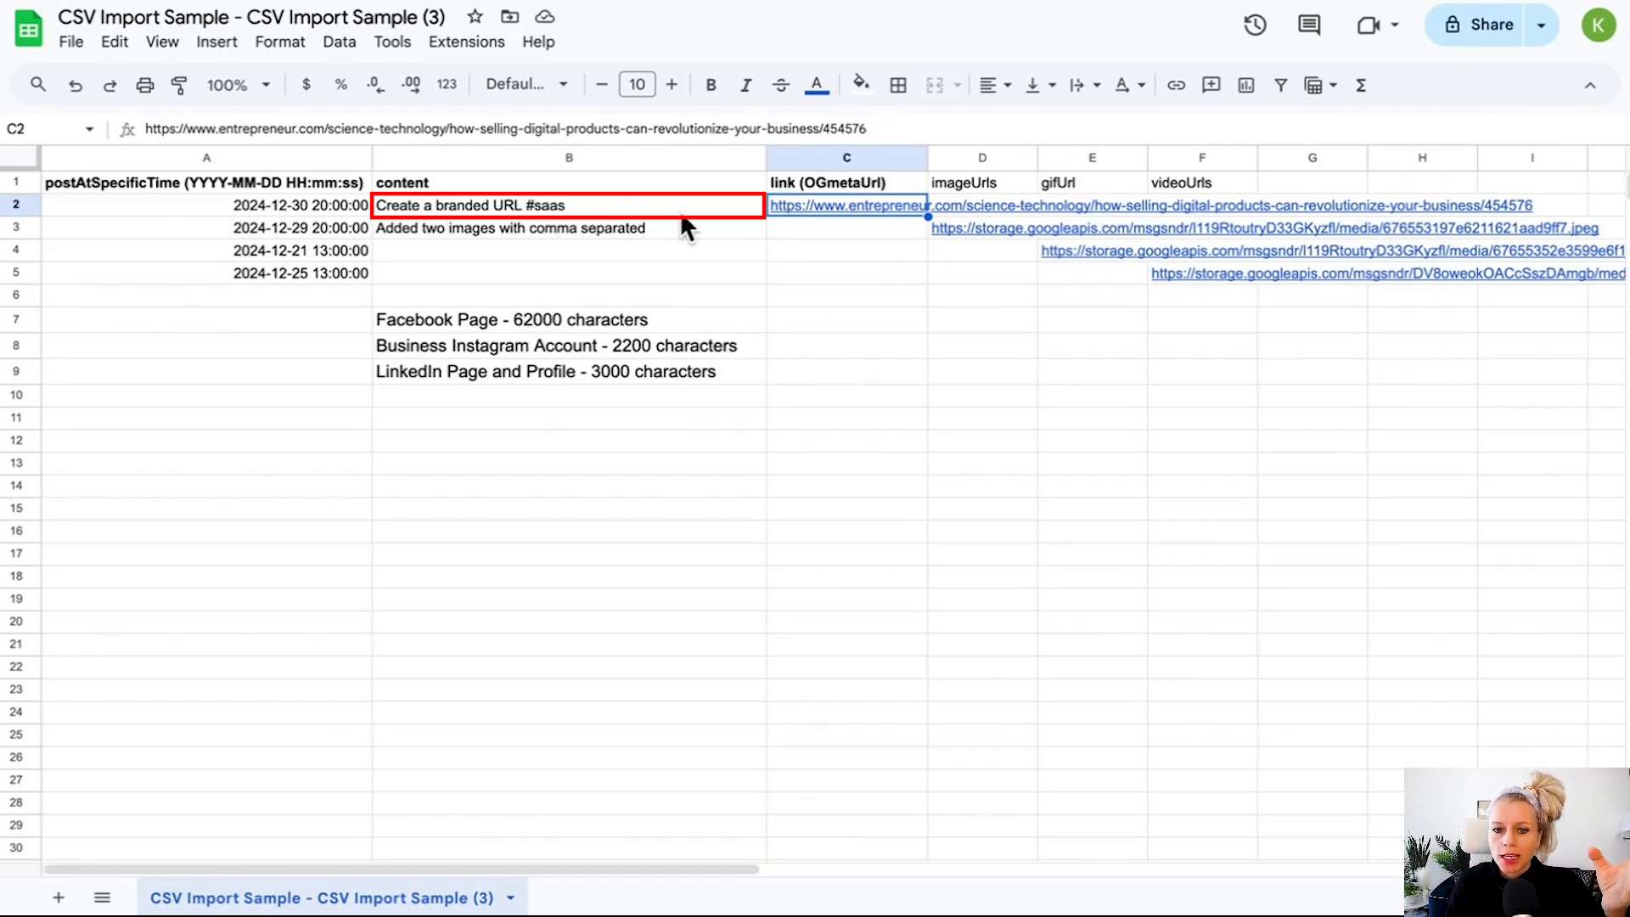
pyautogui.moveTo(777, 205)
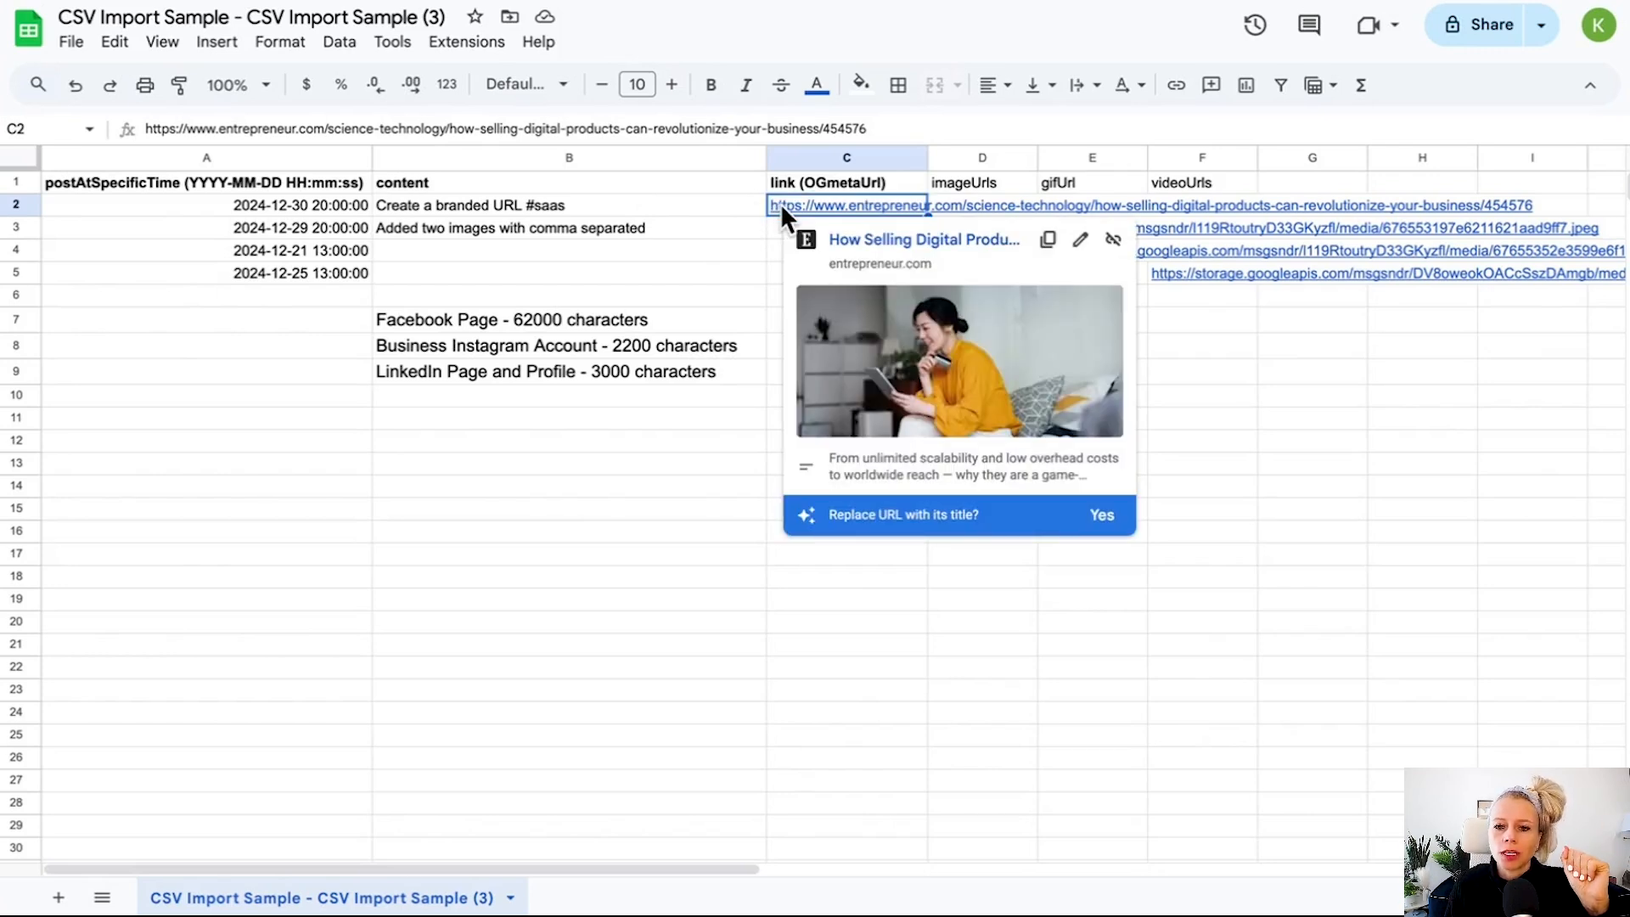
# Examine the imageUrls, gifUrl and videoUrls column headers.
pyautogui.click(945, 182)
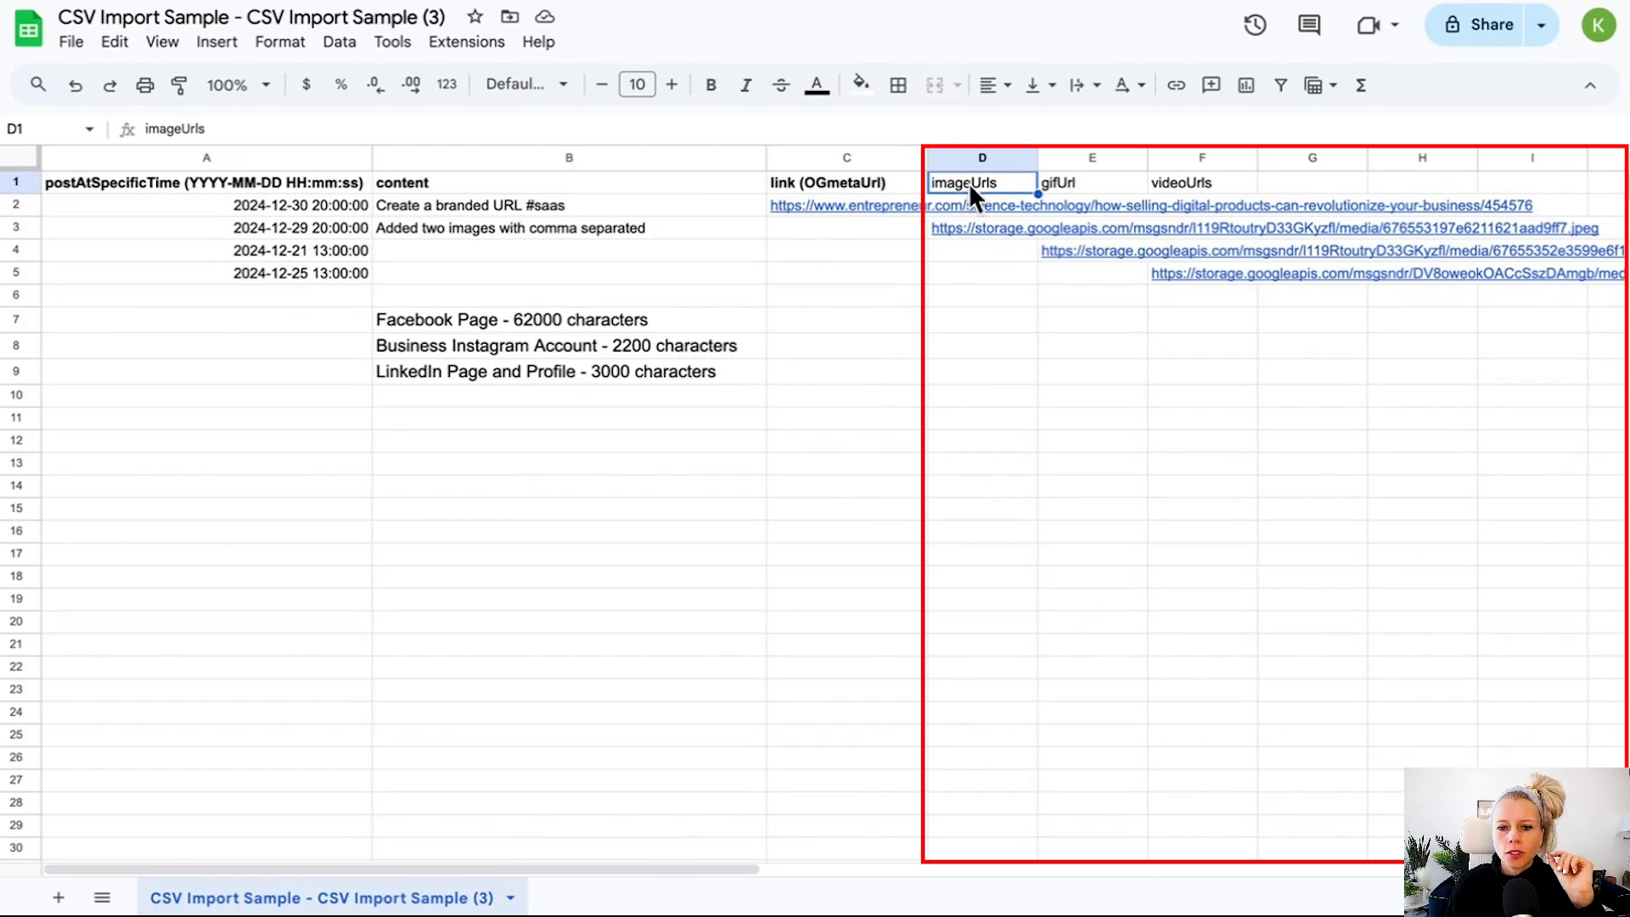
pyautogui.click(1072, 181)
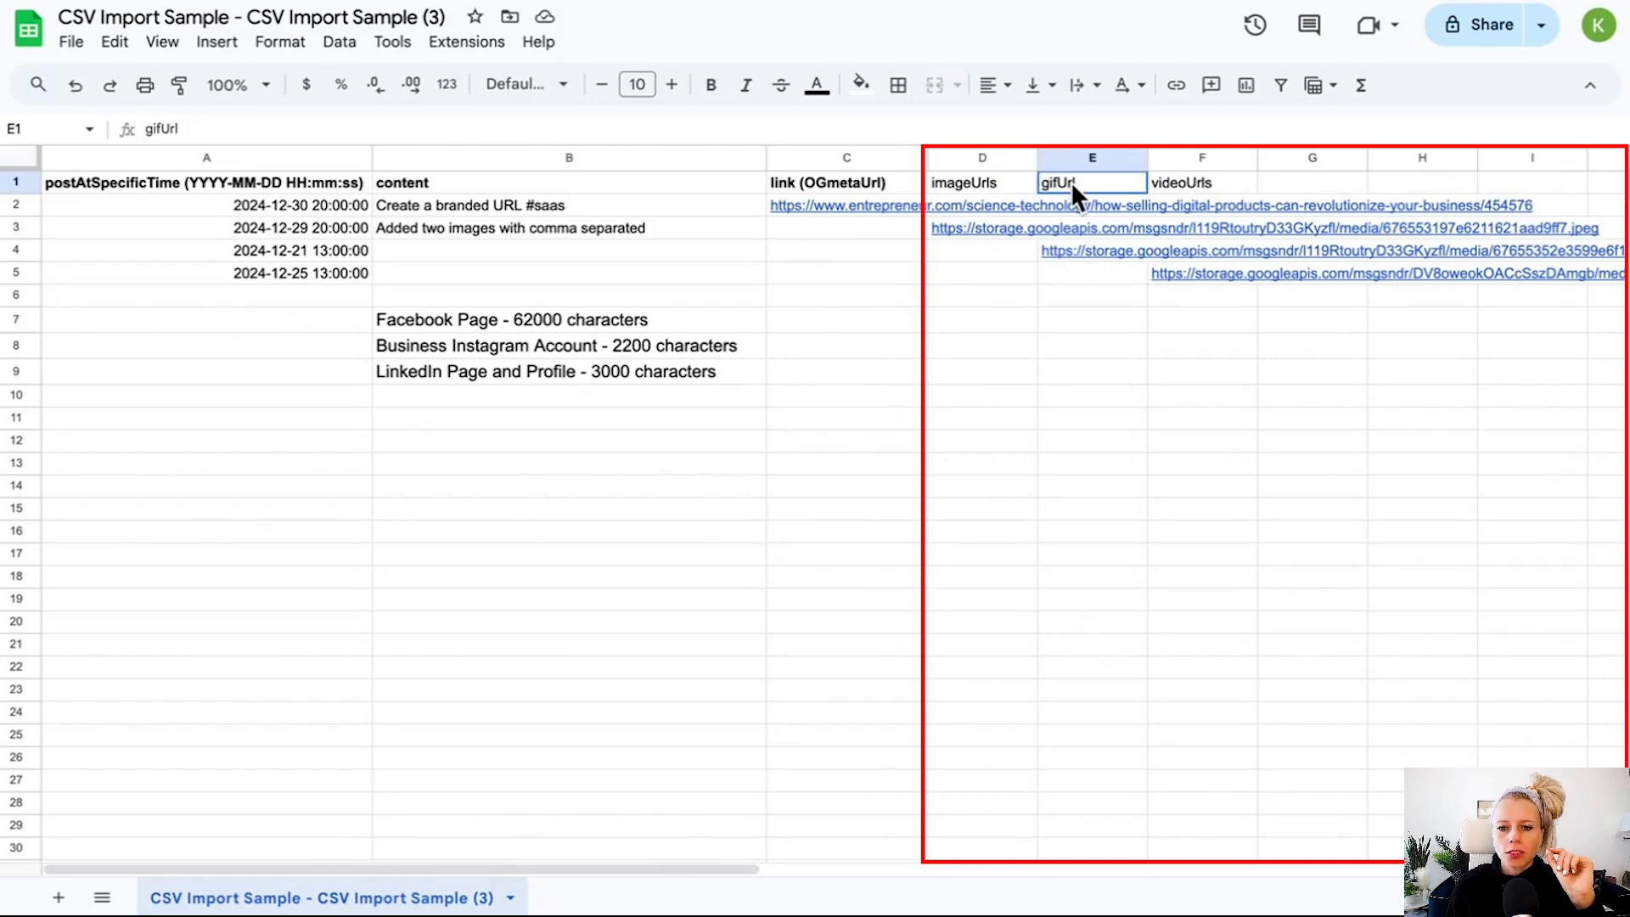
pyautogui.click(1205, 182)
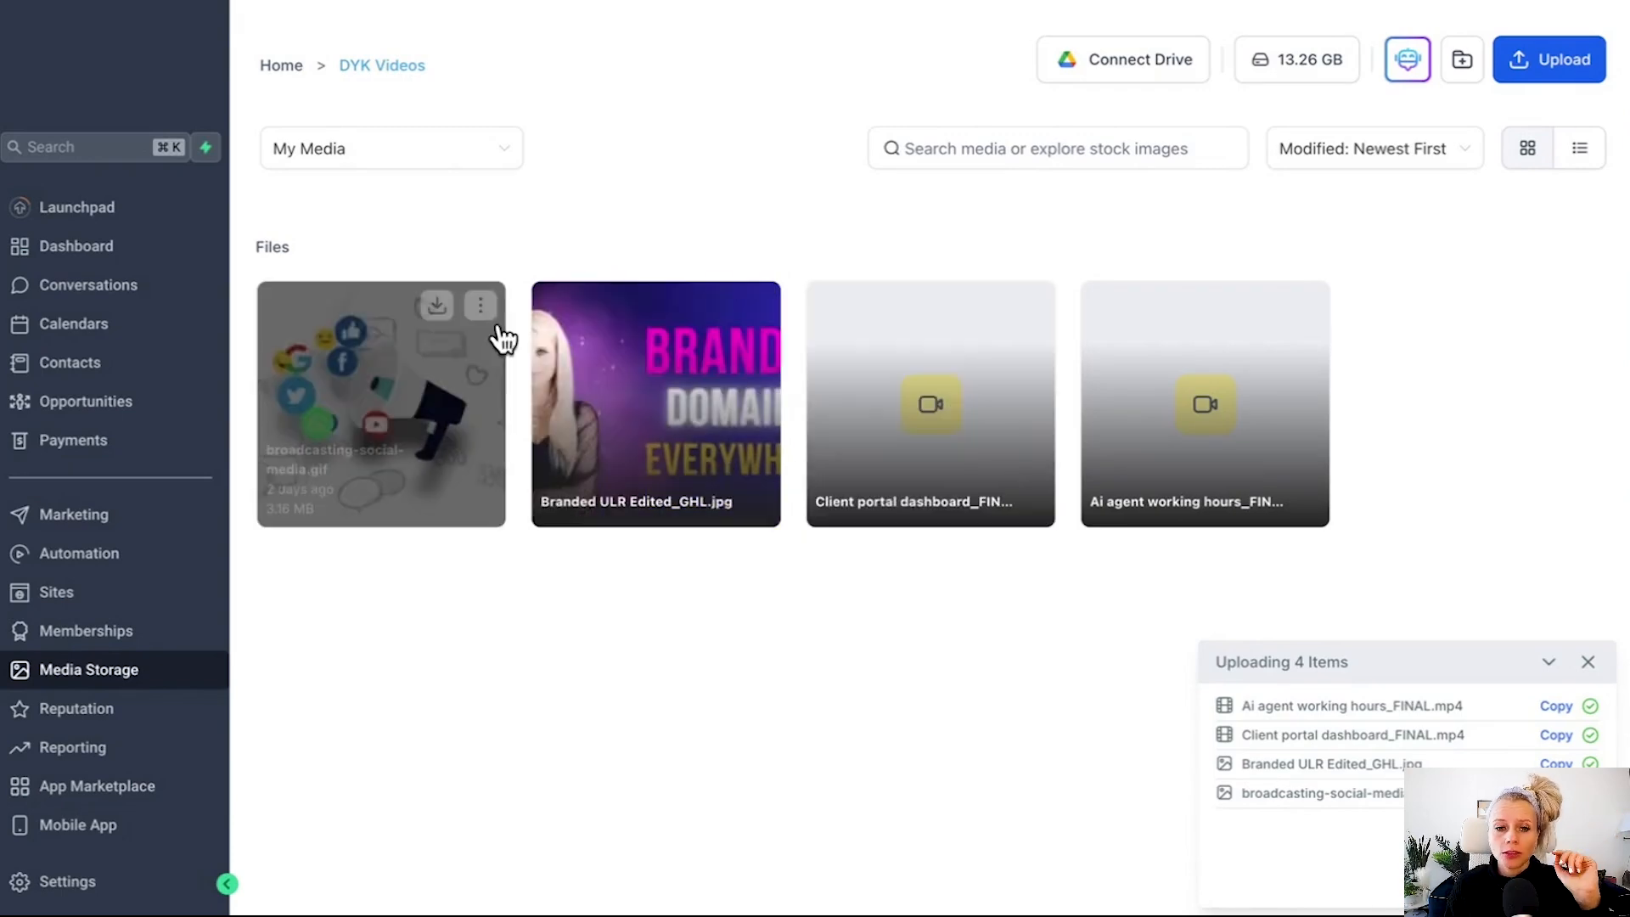
# Copy the link of the broadcasting-social-media.gif file in Media Storage.
pyautogui.click(481, 306)
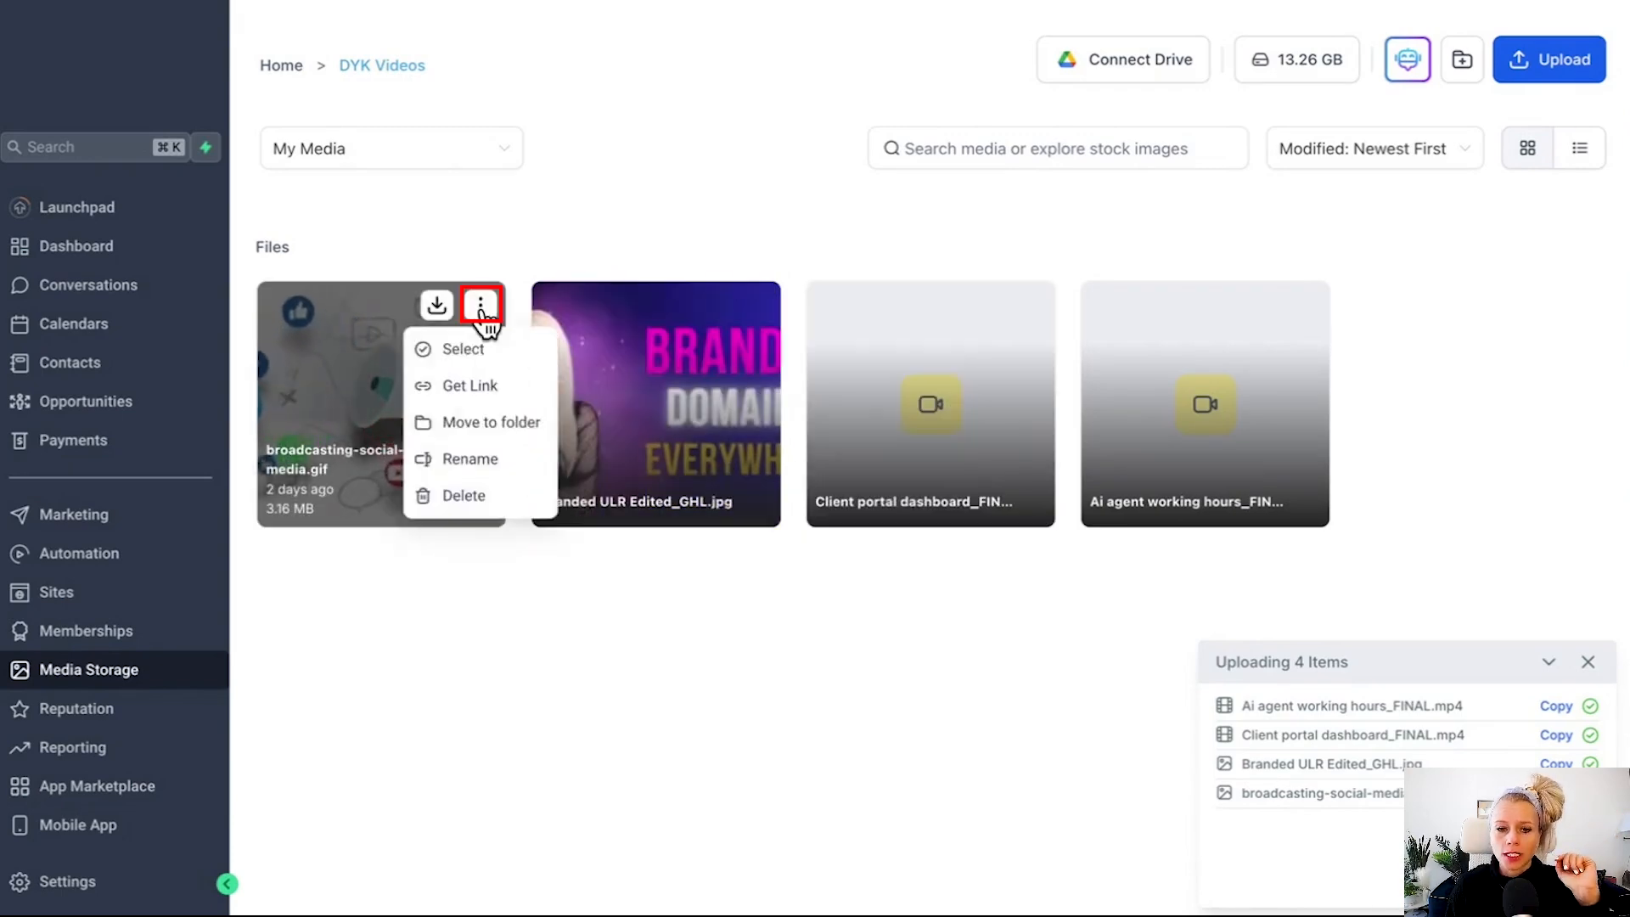
pyautogui.click(452, 389)
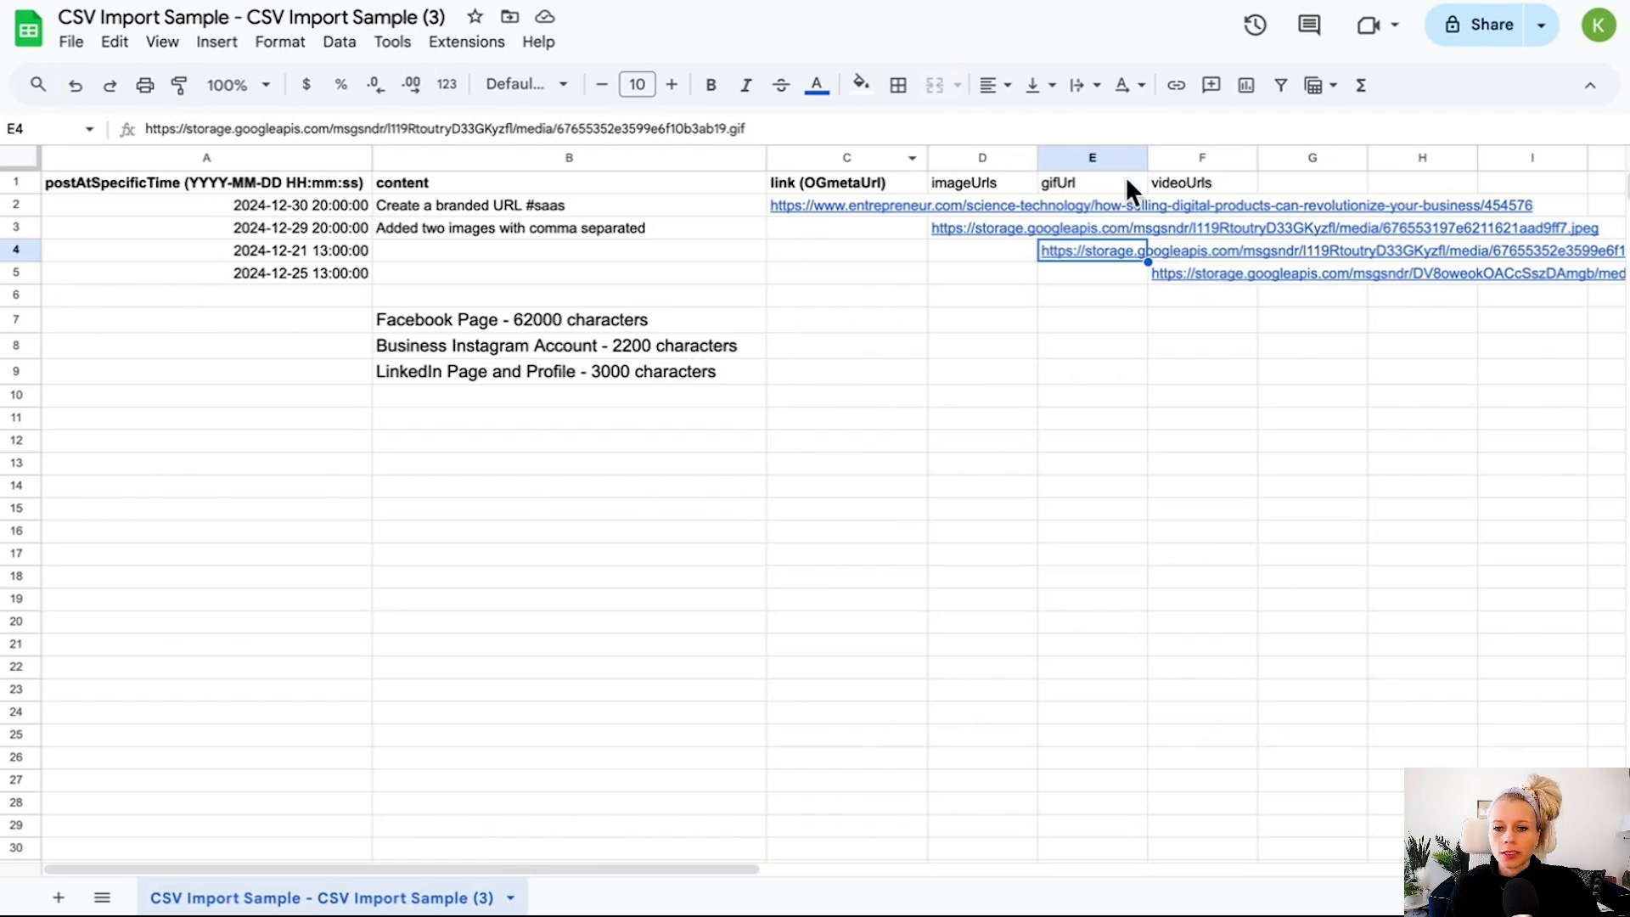
# Review the image, GIF and video URL cells under the imageUrls, gifUrl and videoUrls headers.
pyautogui.moveTo(1063, 252)
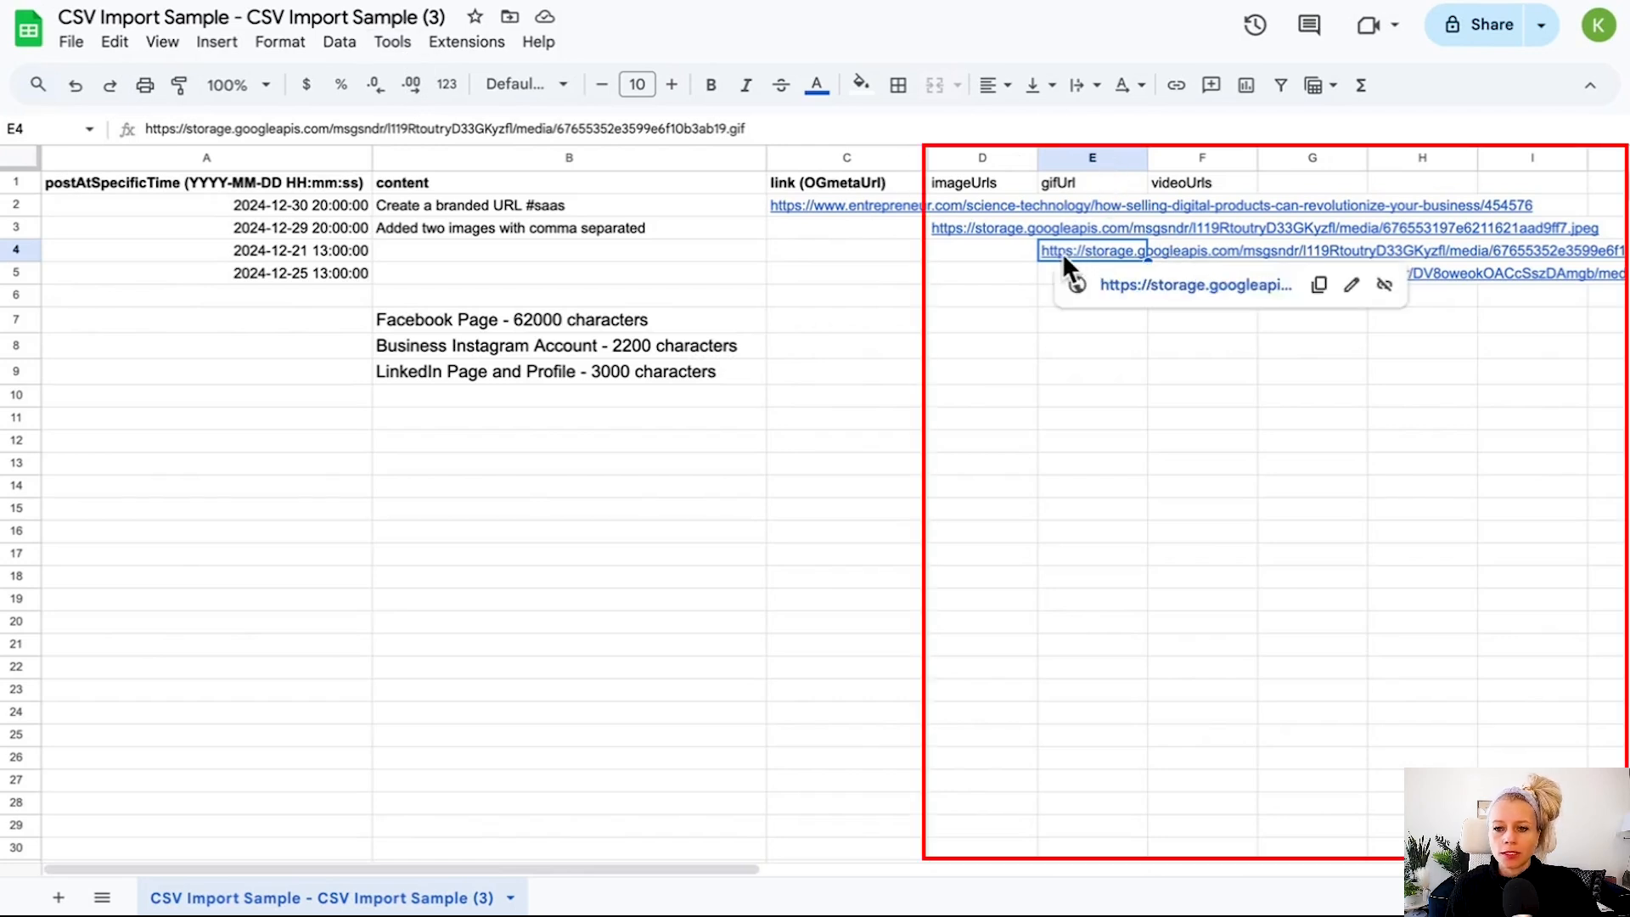
pyautogui.click(1167, 159)
pyautogui.click(1182, 275)
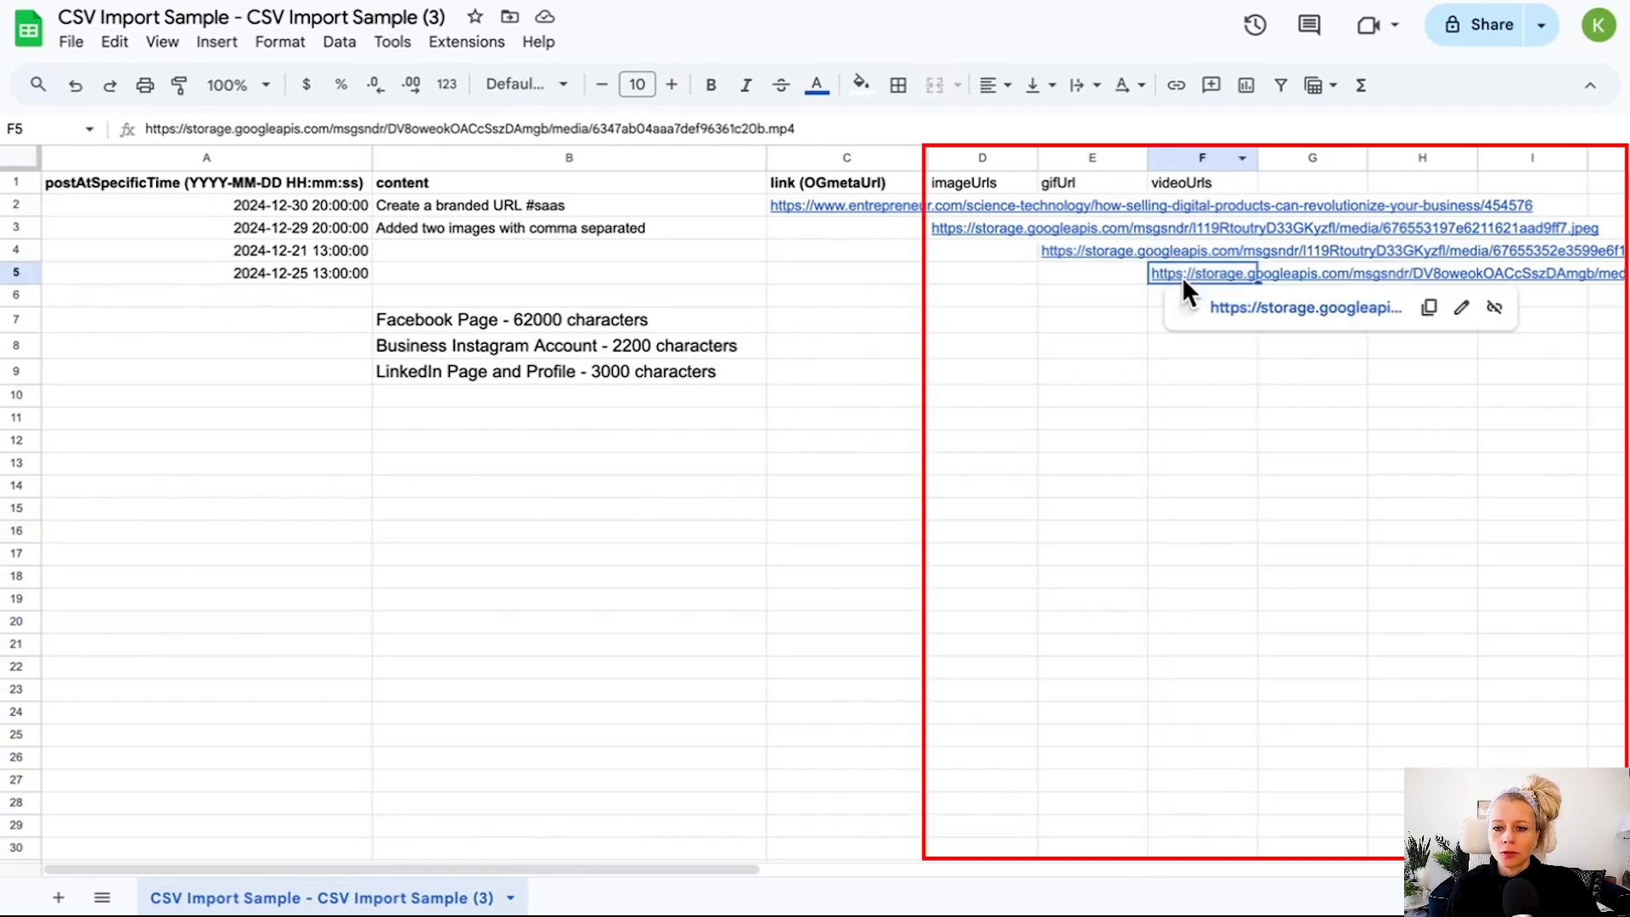
pyautogui.click(978, 159)
pyautogui.click(968, 230)
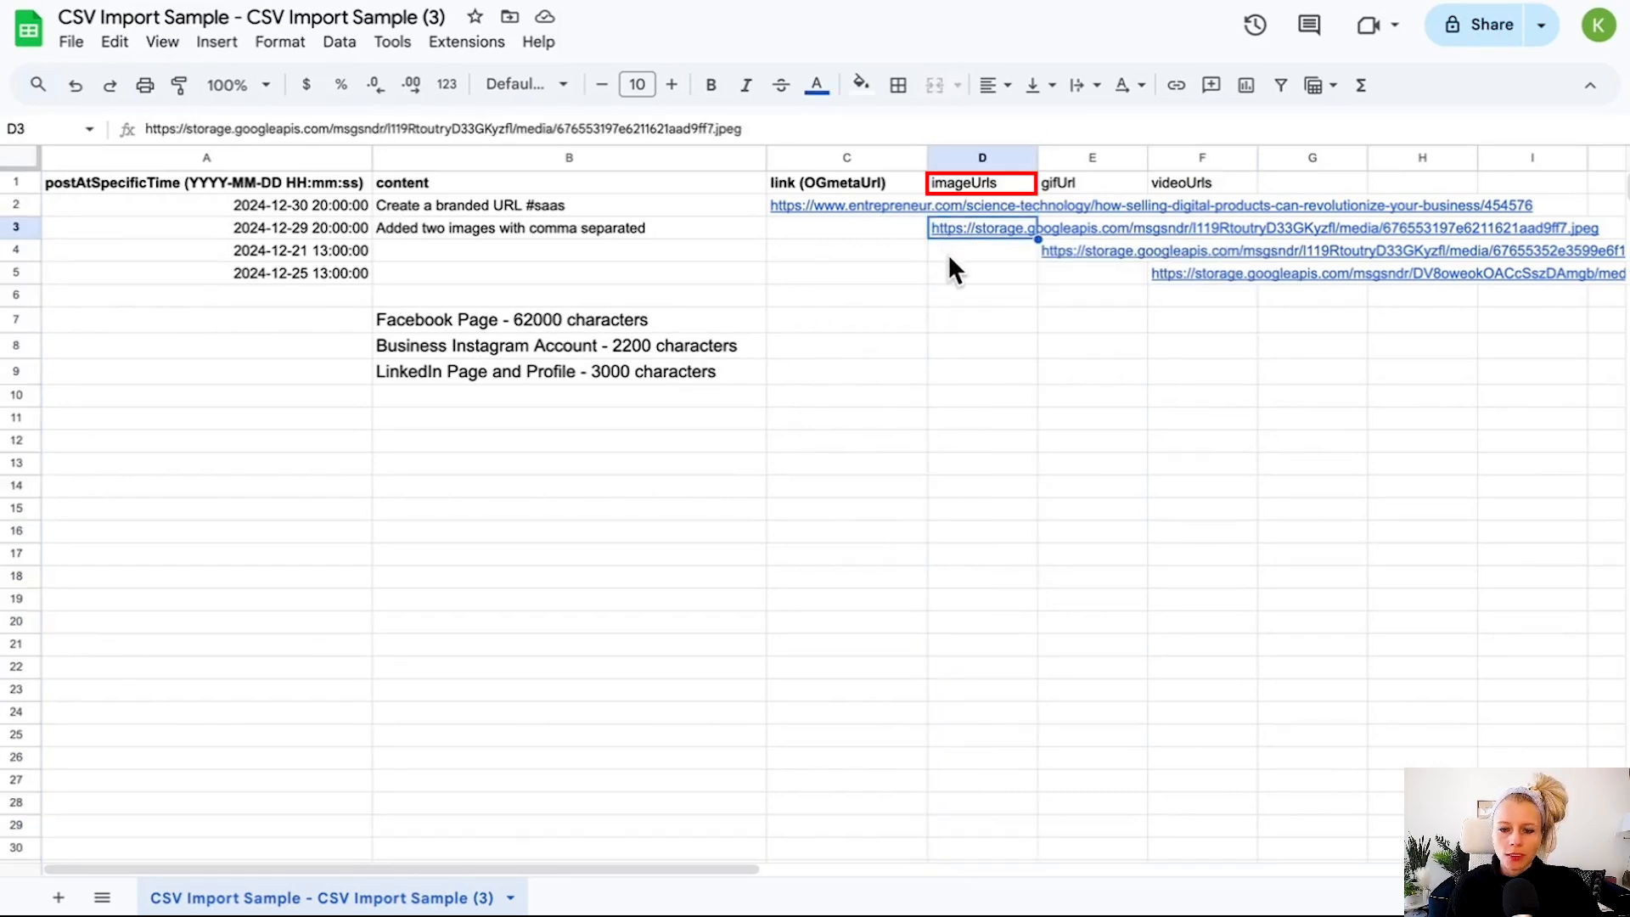
pyautogui.click(981, 183)
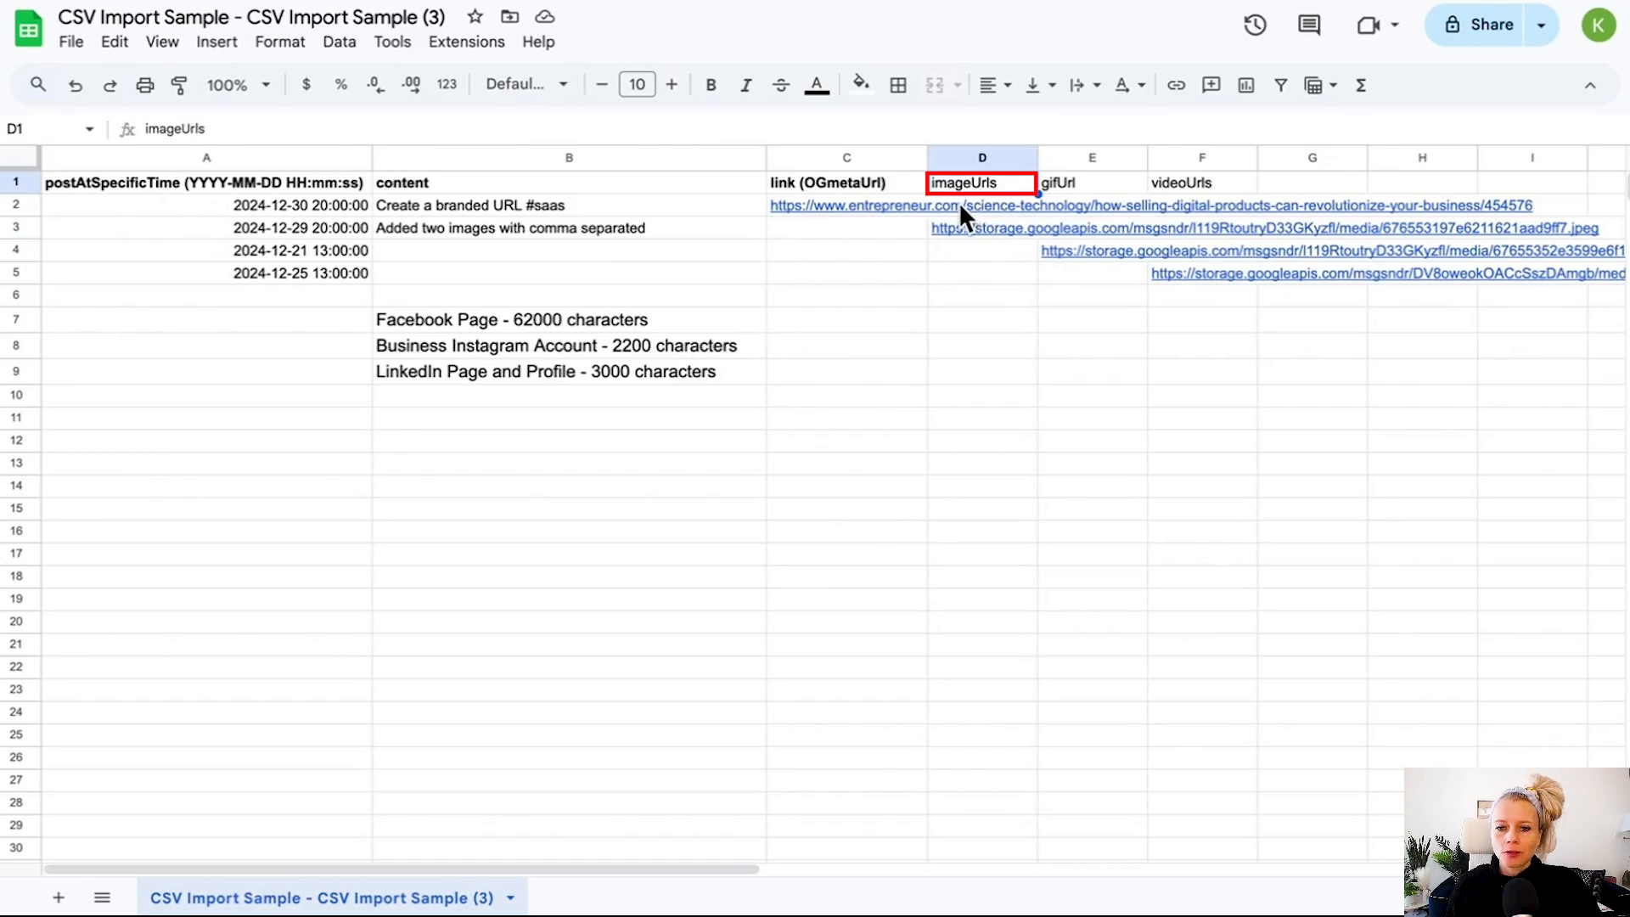
pyautogui.click(960, 212)
pyautogui.click(951, 280)
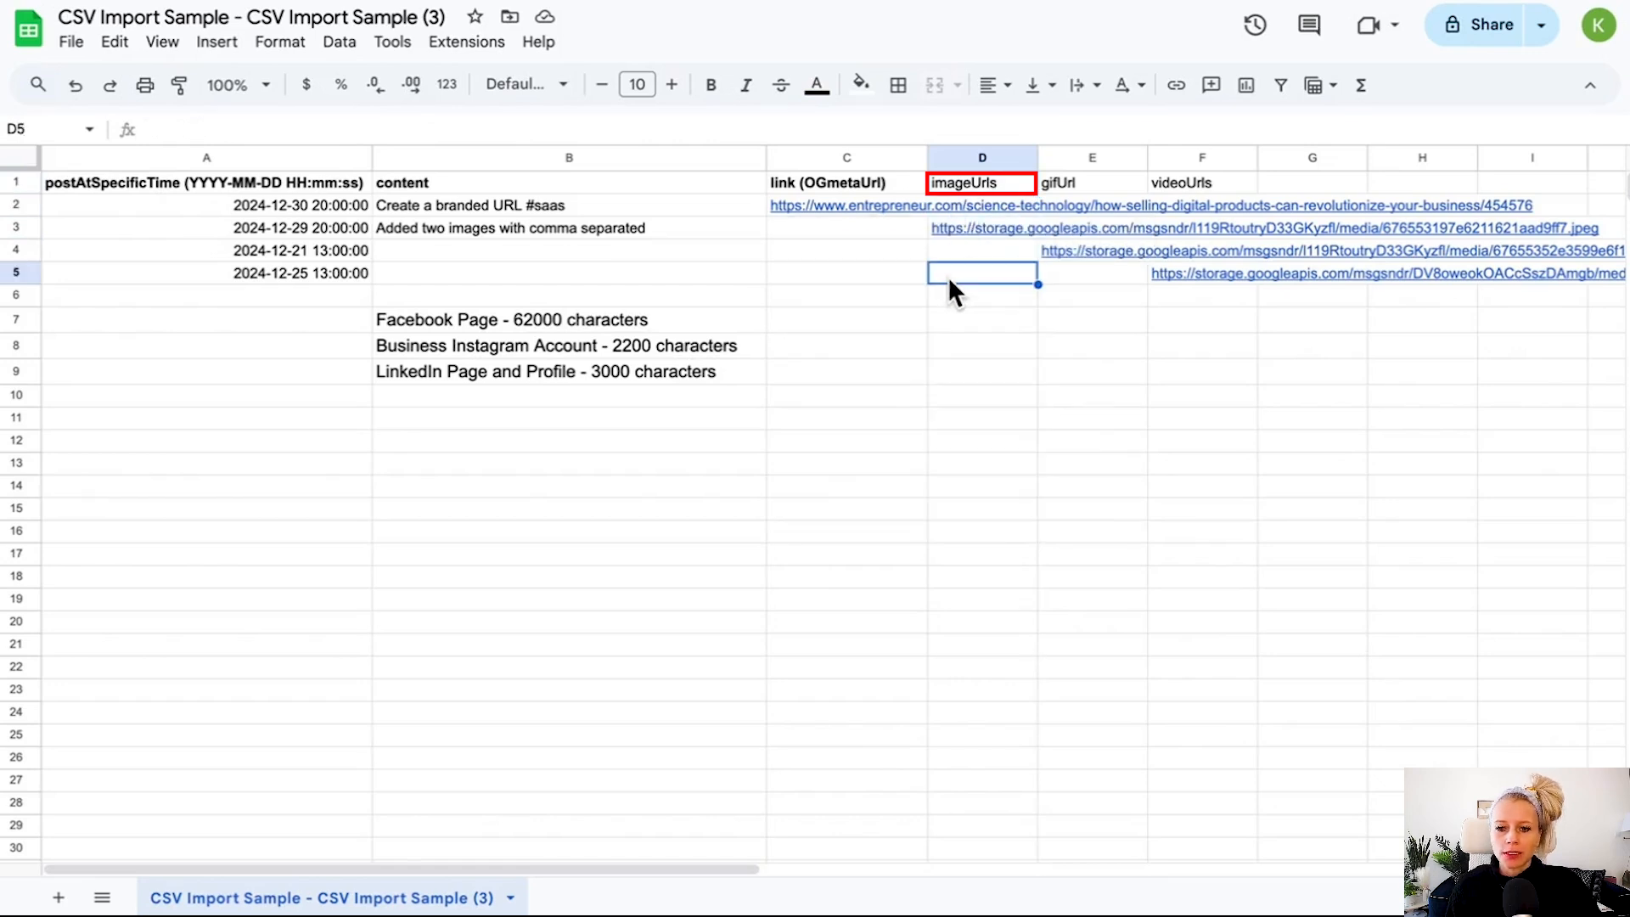
pyautogui.click(959, 228)
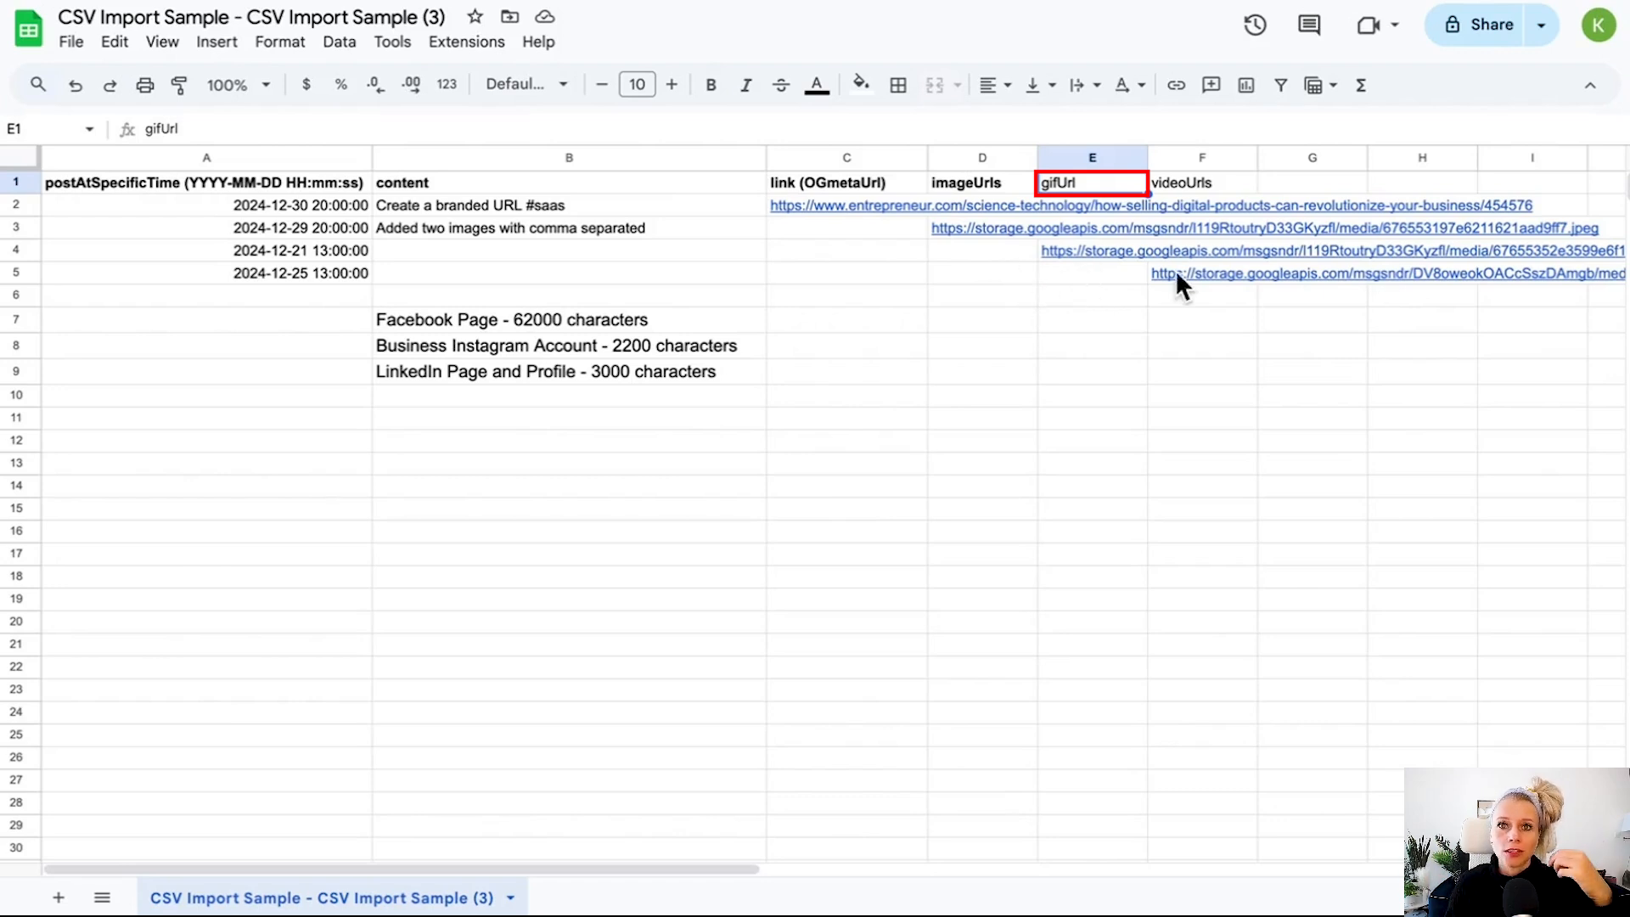
pyautogui.moveTo(1199, 270)
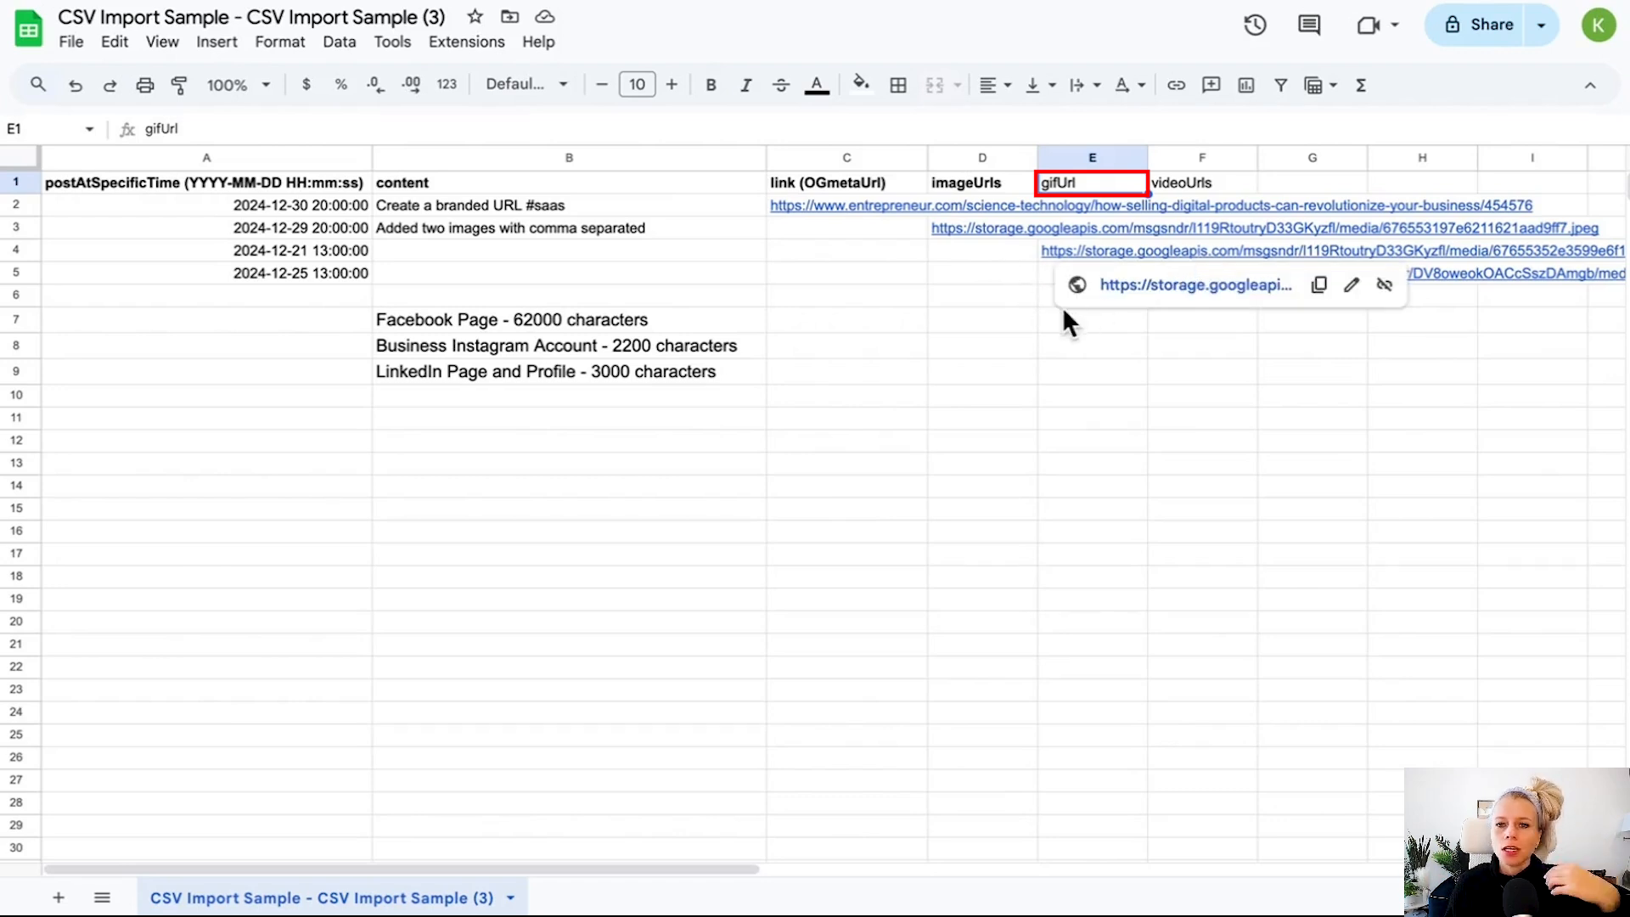
pyautogui.click(1053, 255)
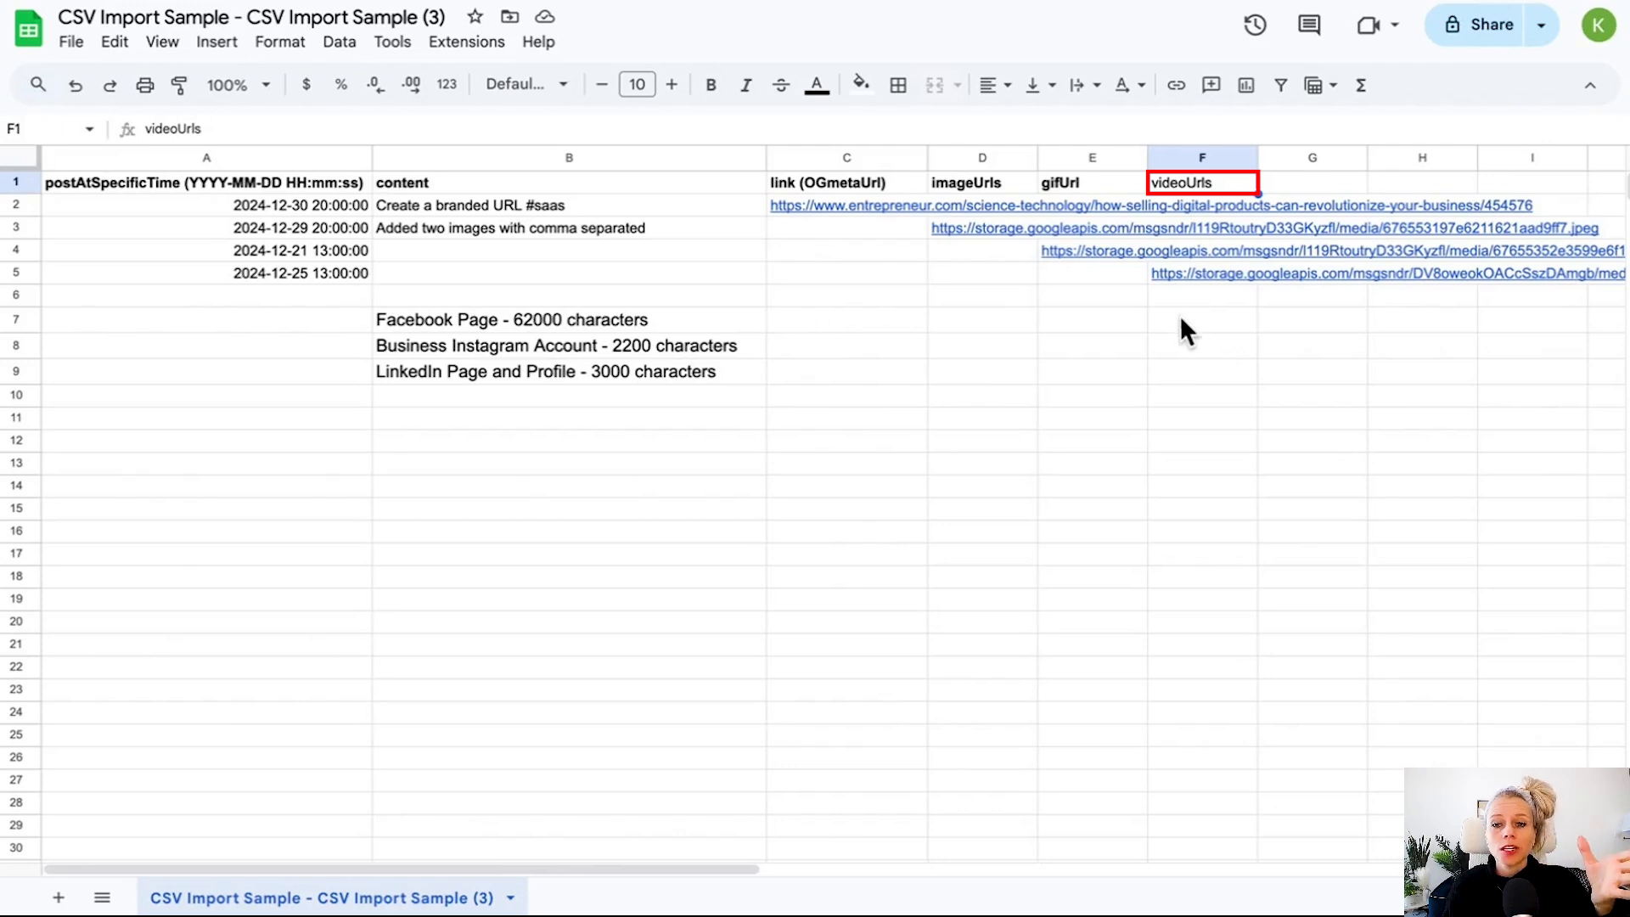
pyautogui.moveTo(1162, 275)
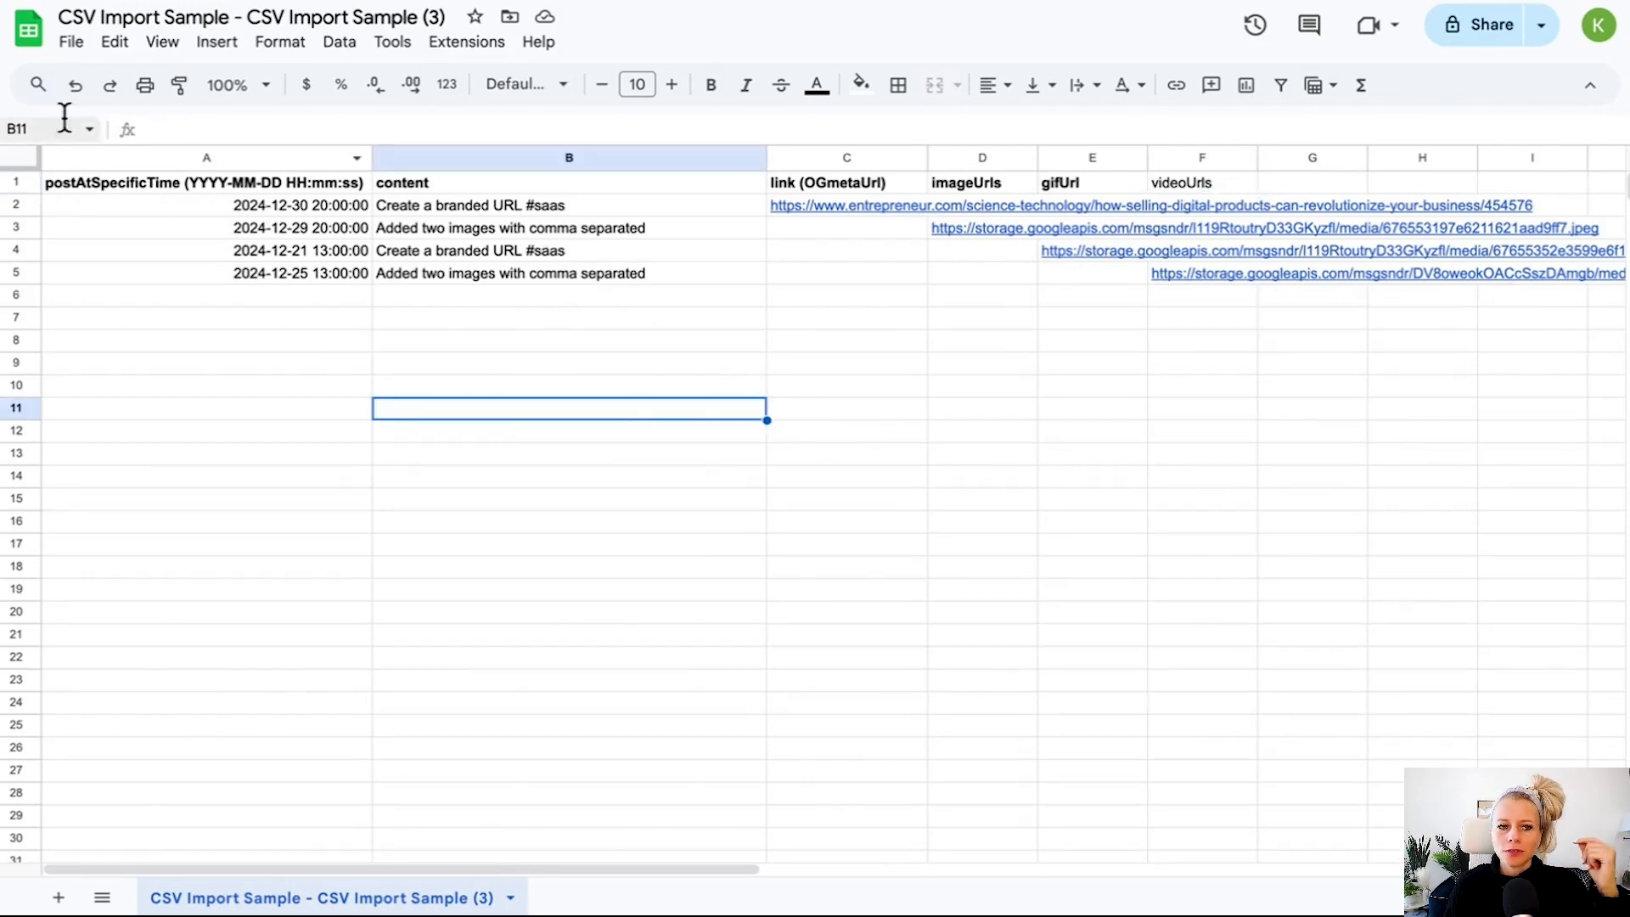
# Download the spreadsheet as a Comma Separated Values (.csv) file.
pyautogui.click(70, 42)
pyautogui.moveTo(287, 307)
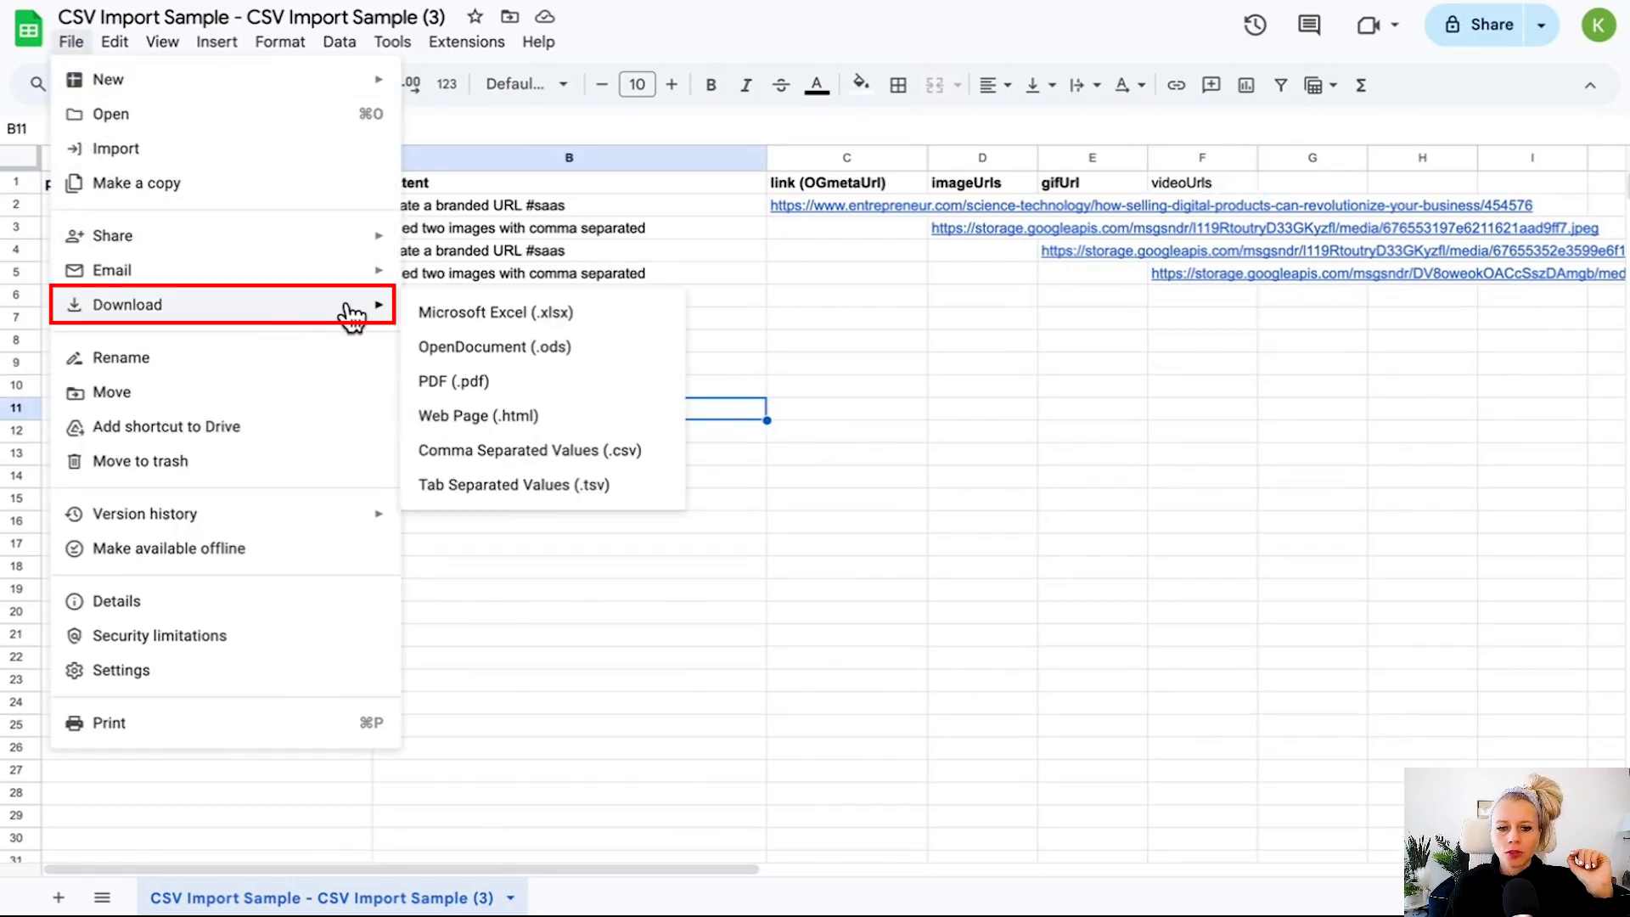
pyautogui.click(548, 455)
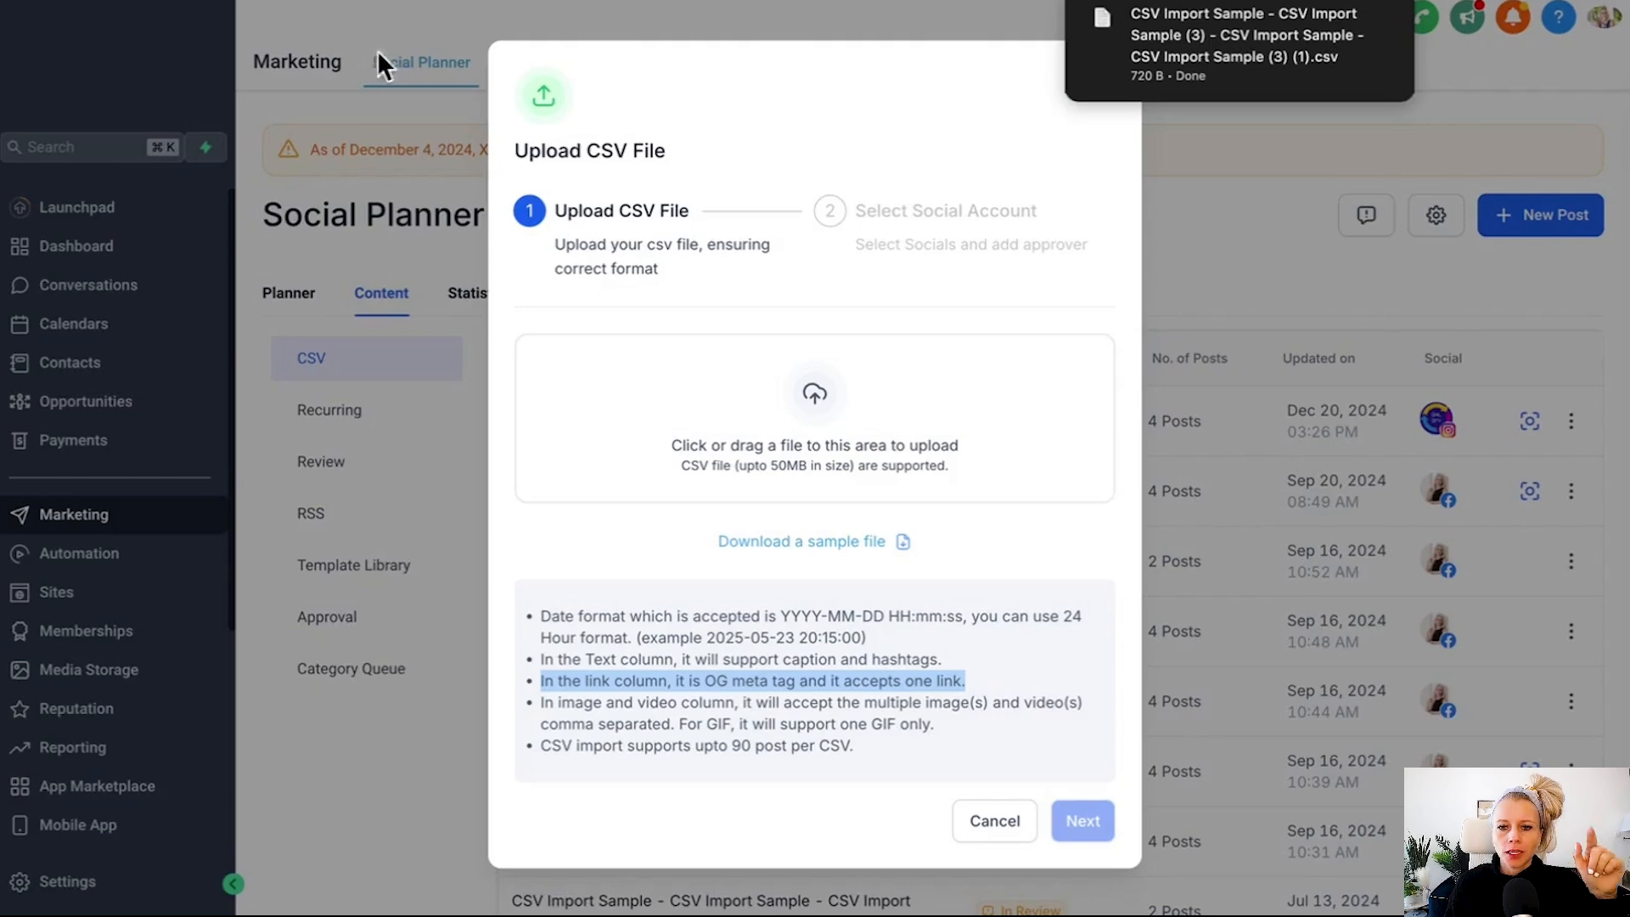
# Upload the downloaded CSV file into the Upload CSV File dialog, read the format notes and continue.
pyautogui.click(1403, 1)
pyautogui.moveTo(1215, 85); pyautogui.dragTo(805, 457)
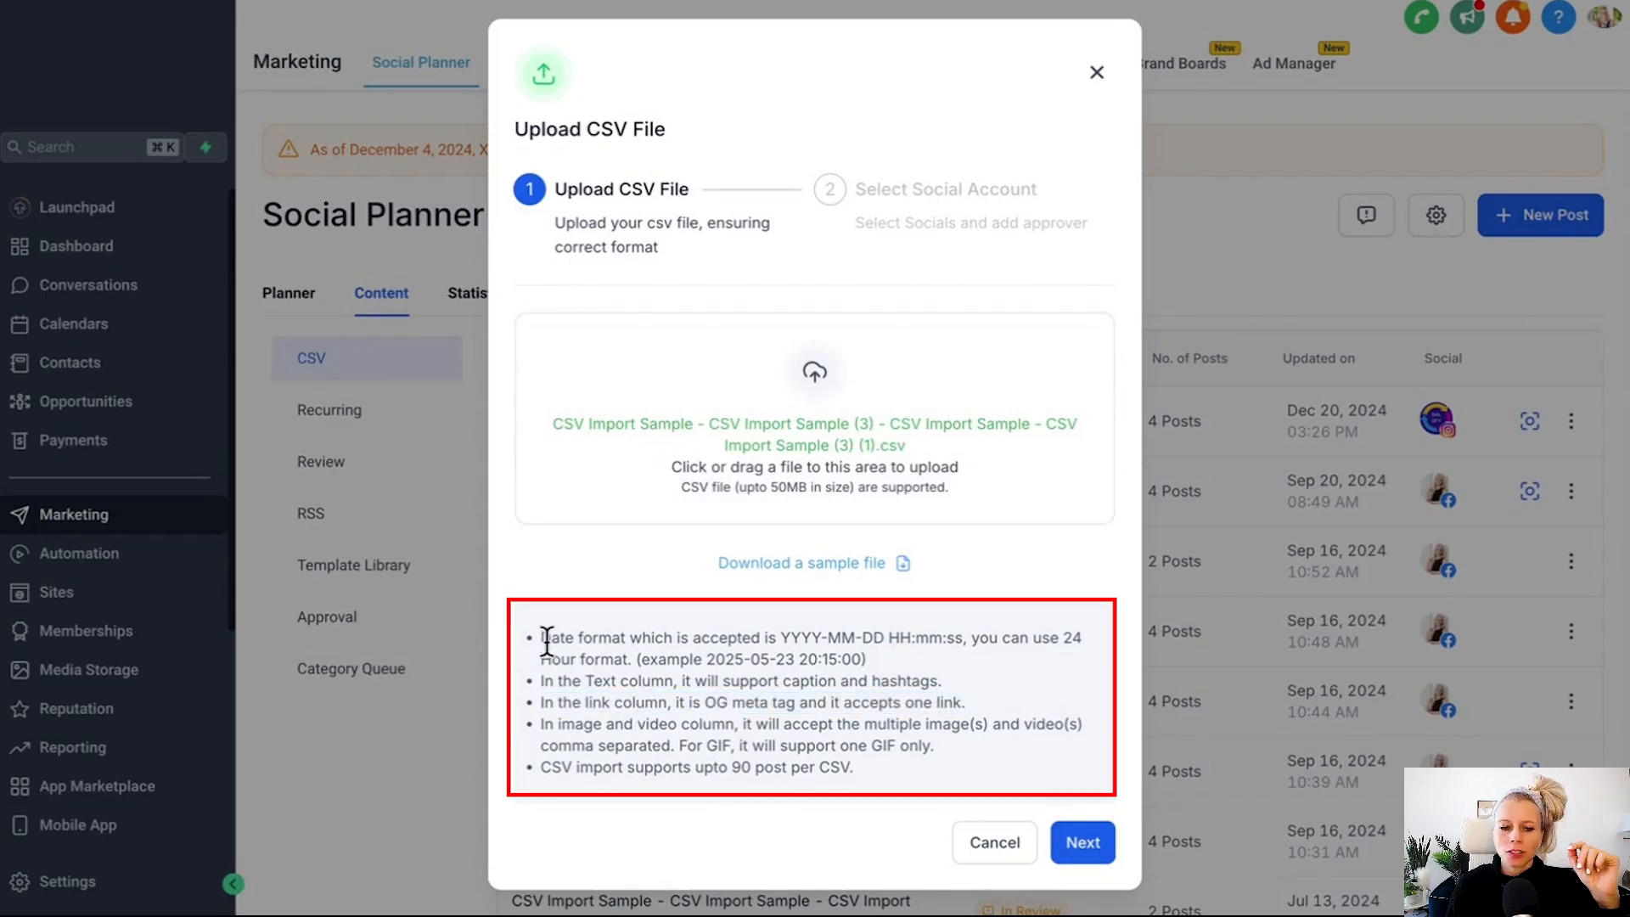
pyautogui.moveTo(547, 642); pyautogui.dragTo(736, 760)
pyautogui.tripleClick(736, 766)
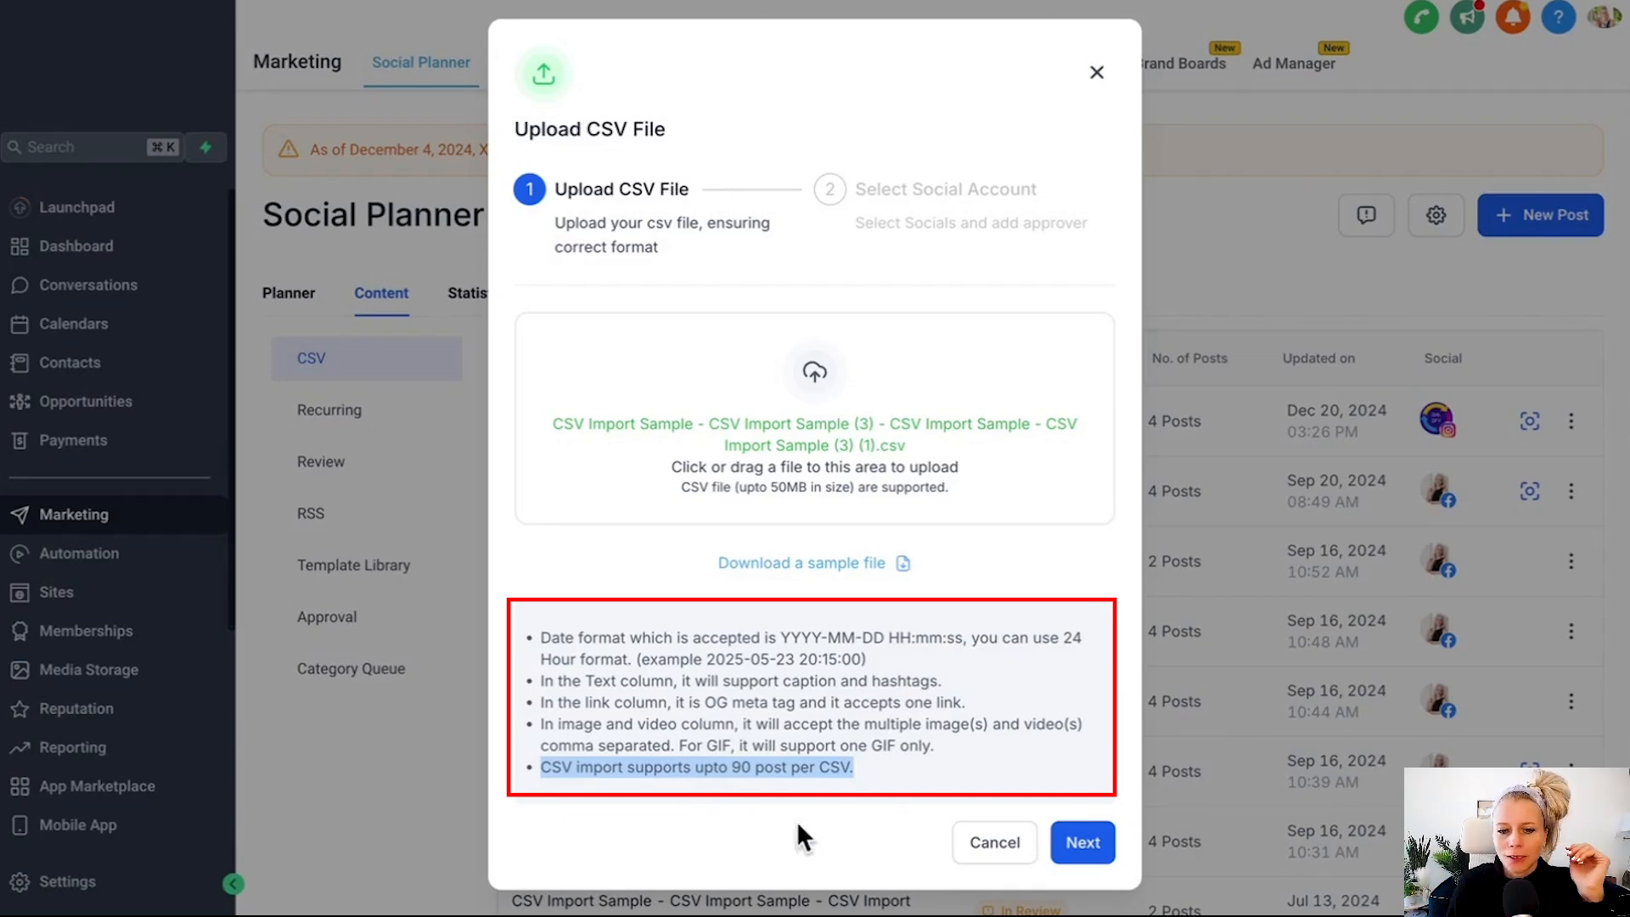
pyautogui.click(1083, 845)
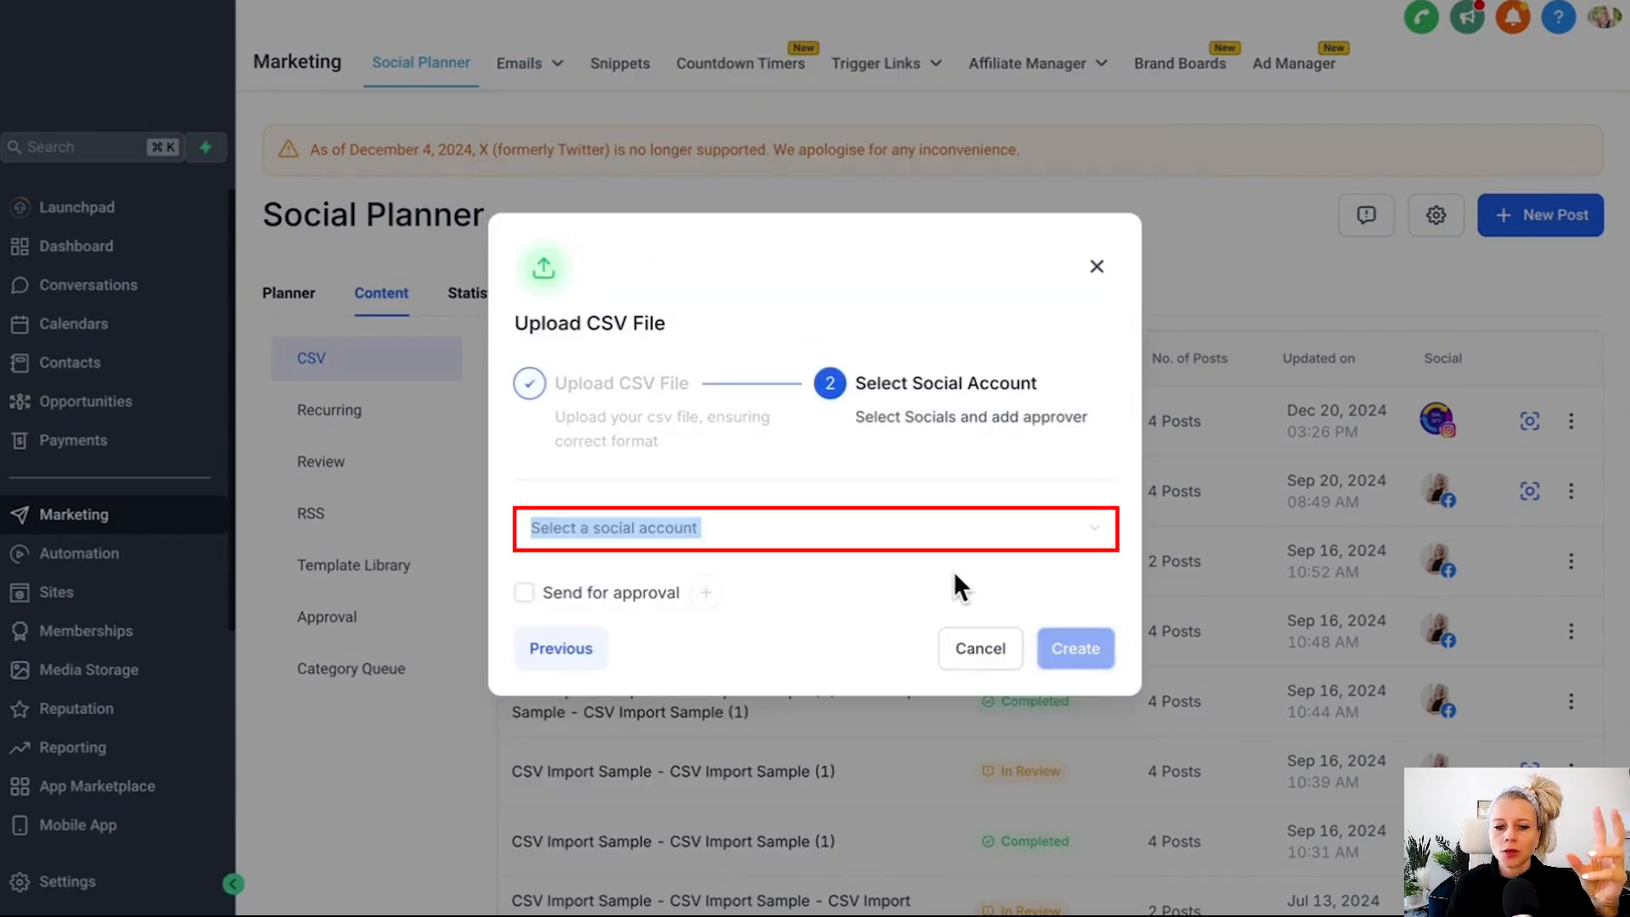
# Select the Facebook social account and create the CSV import.
pyautogui.click(1097, 531)
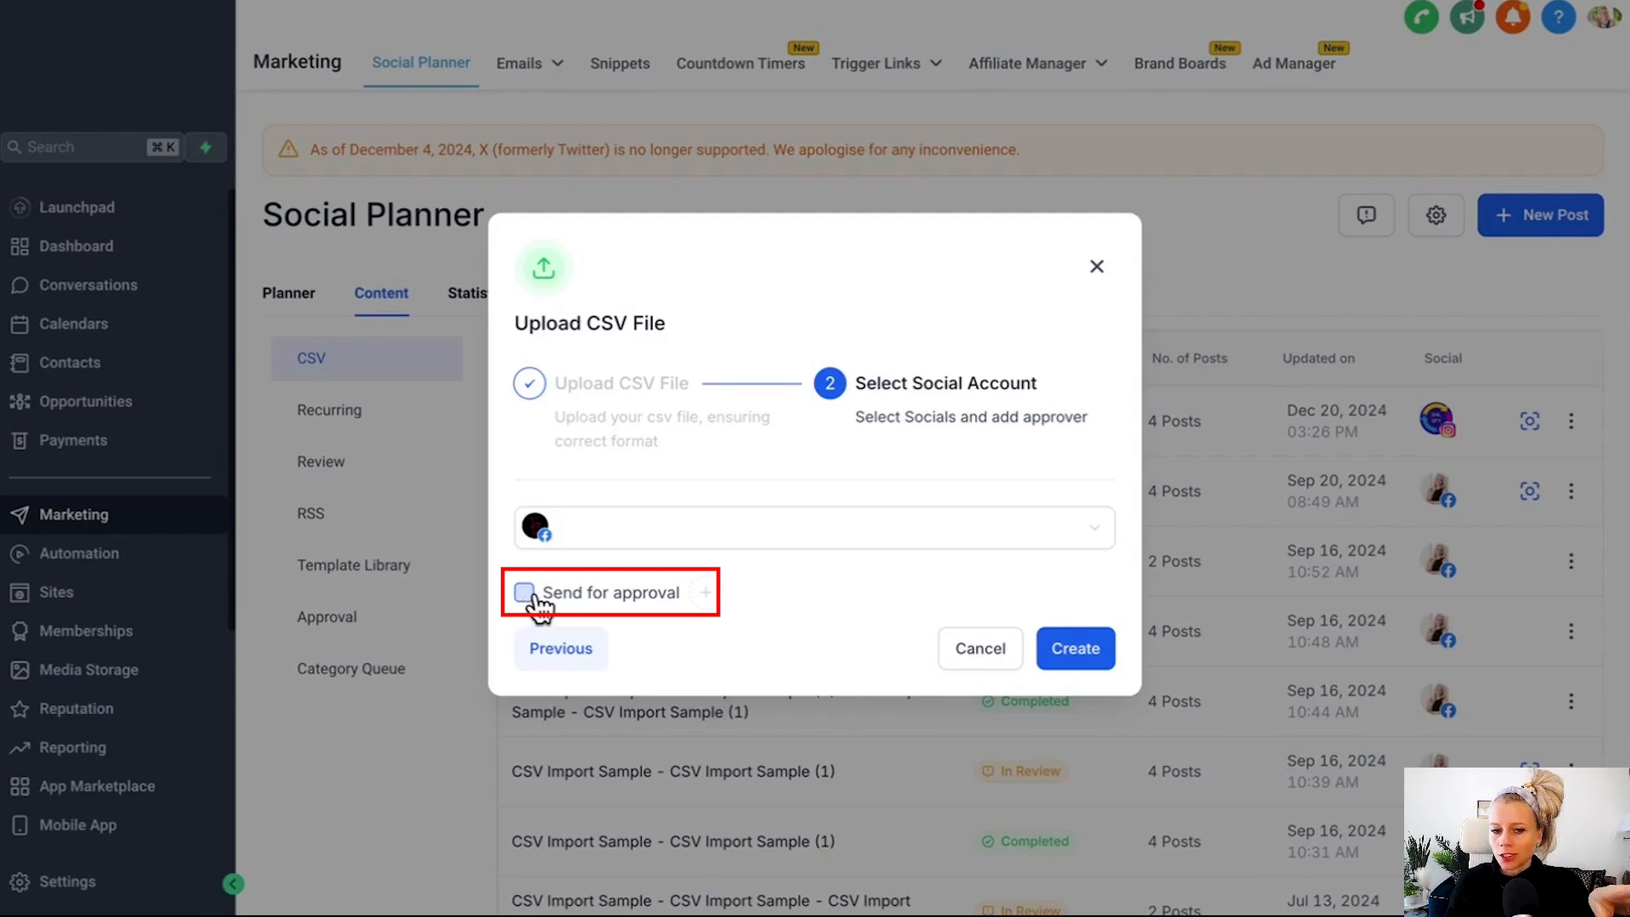
pyautogui.click(1075, 650)
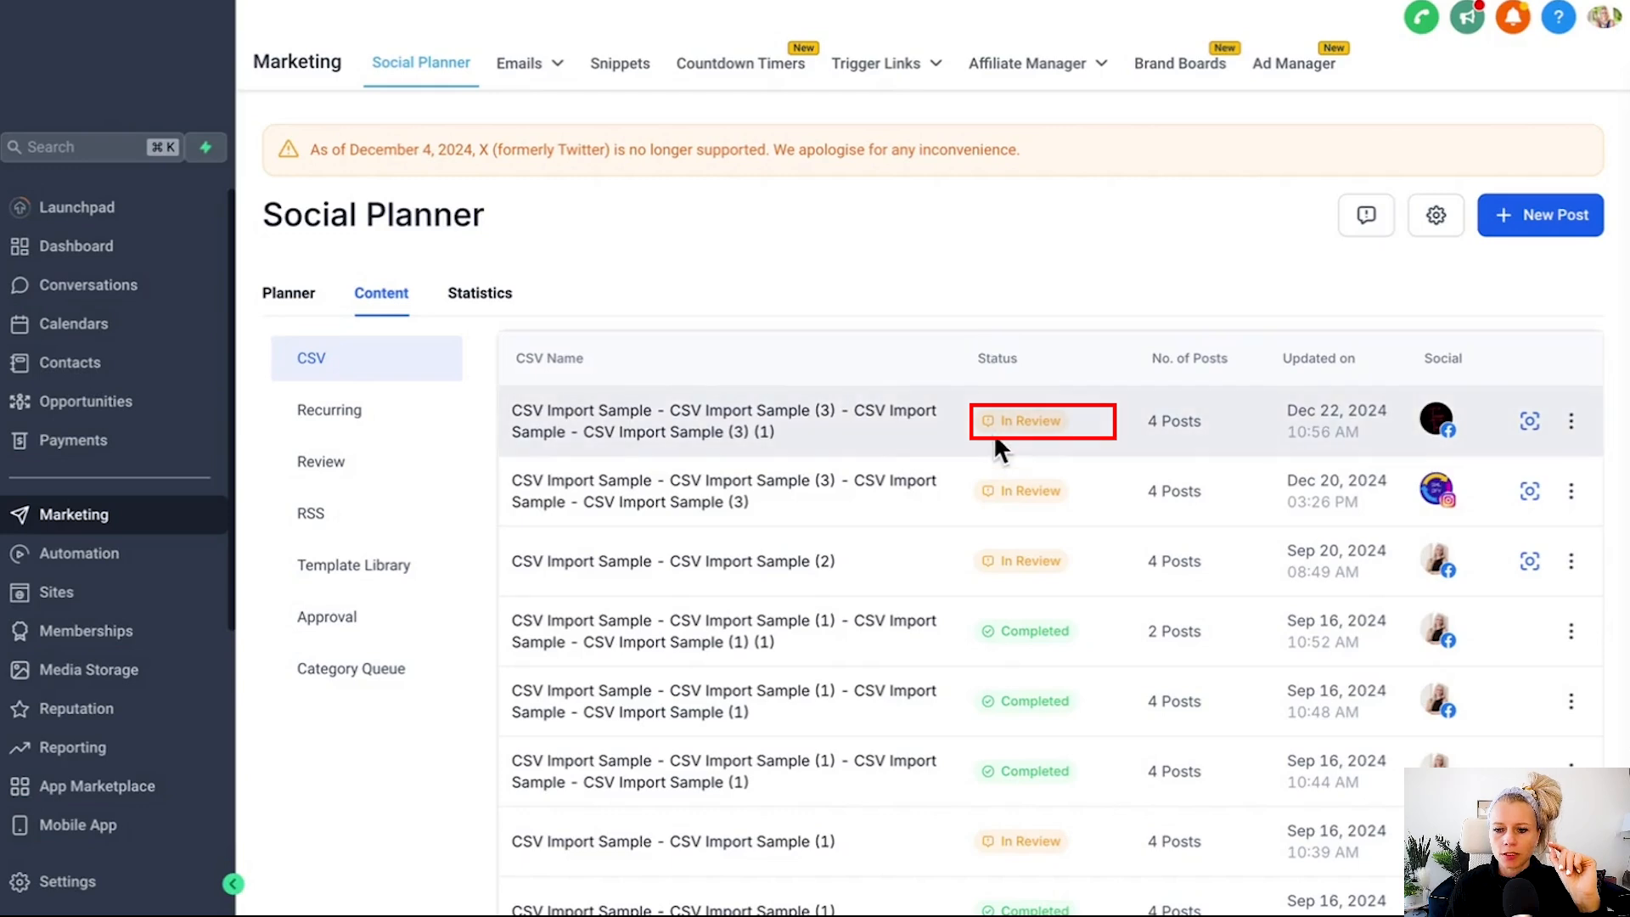
# Open the import for review and delete the Dec 21st post that shows an error.
pyautogui.click(1530, 421)
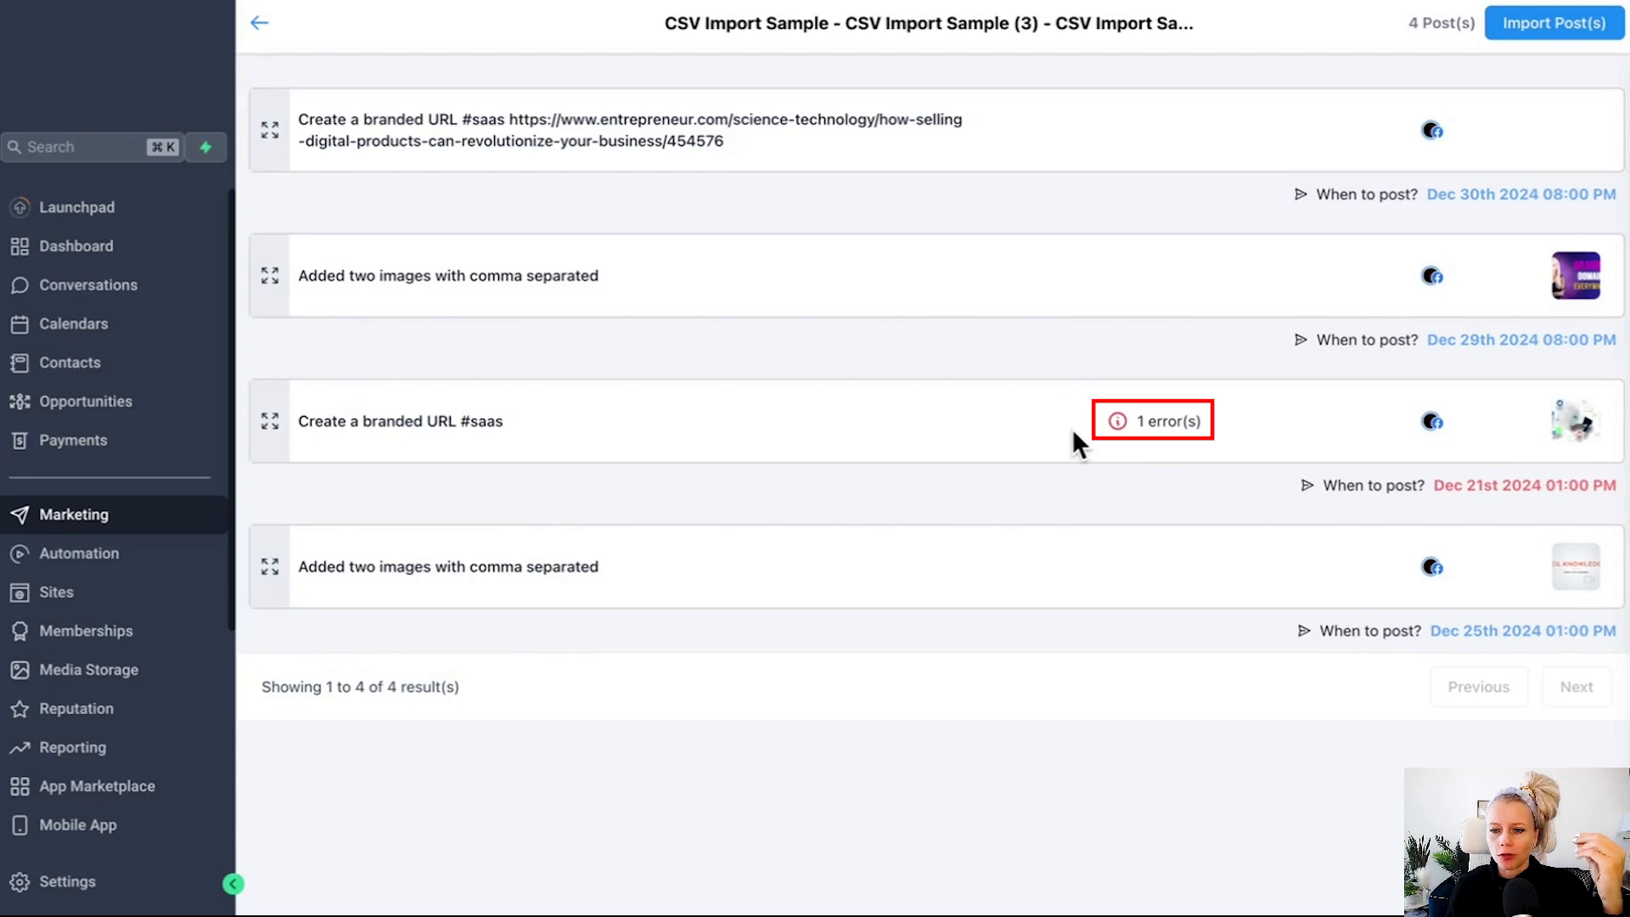
pyautogui.moveTo(1117, 424)
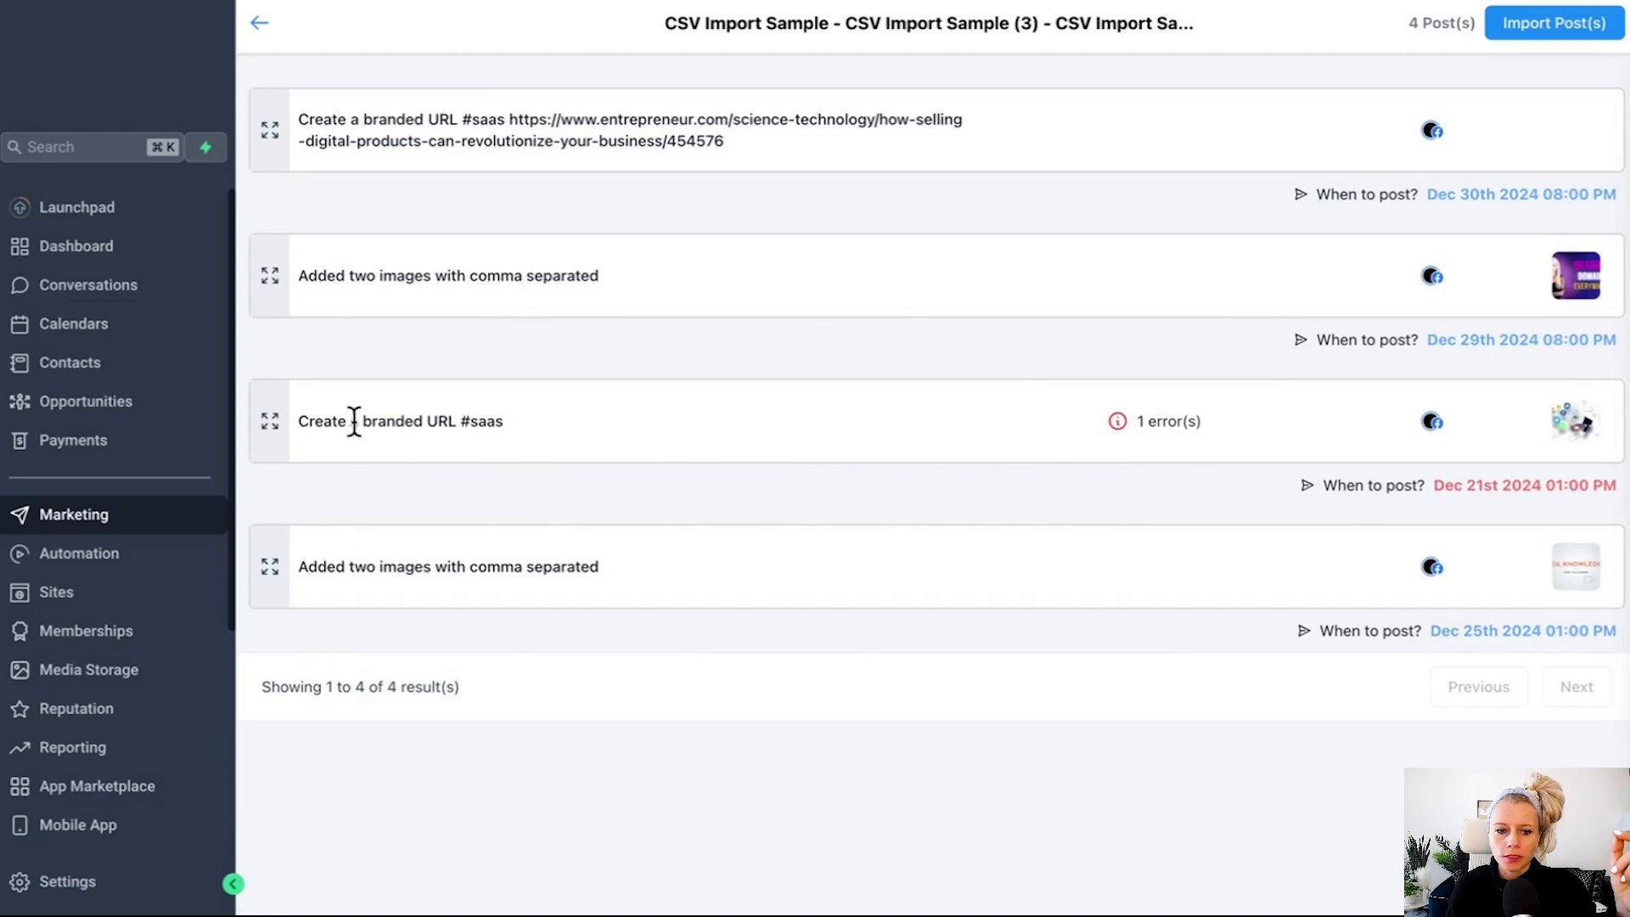
pyautogui.click(270, 425)
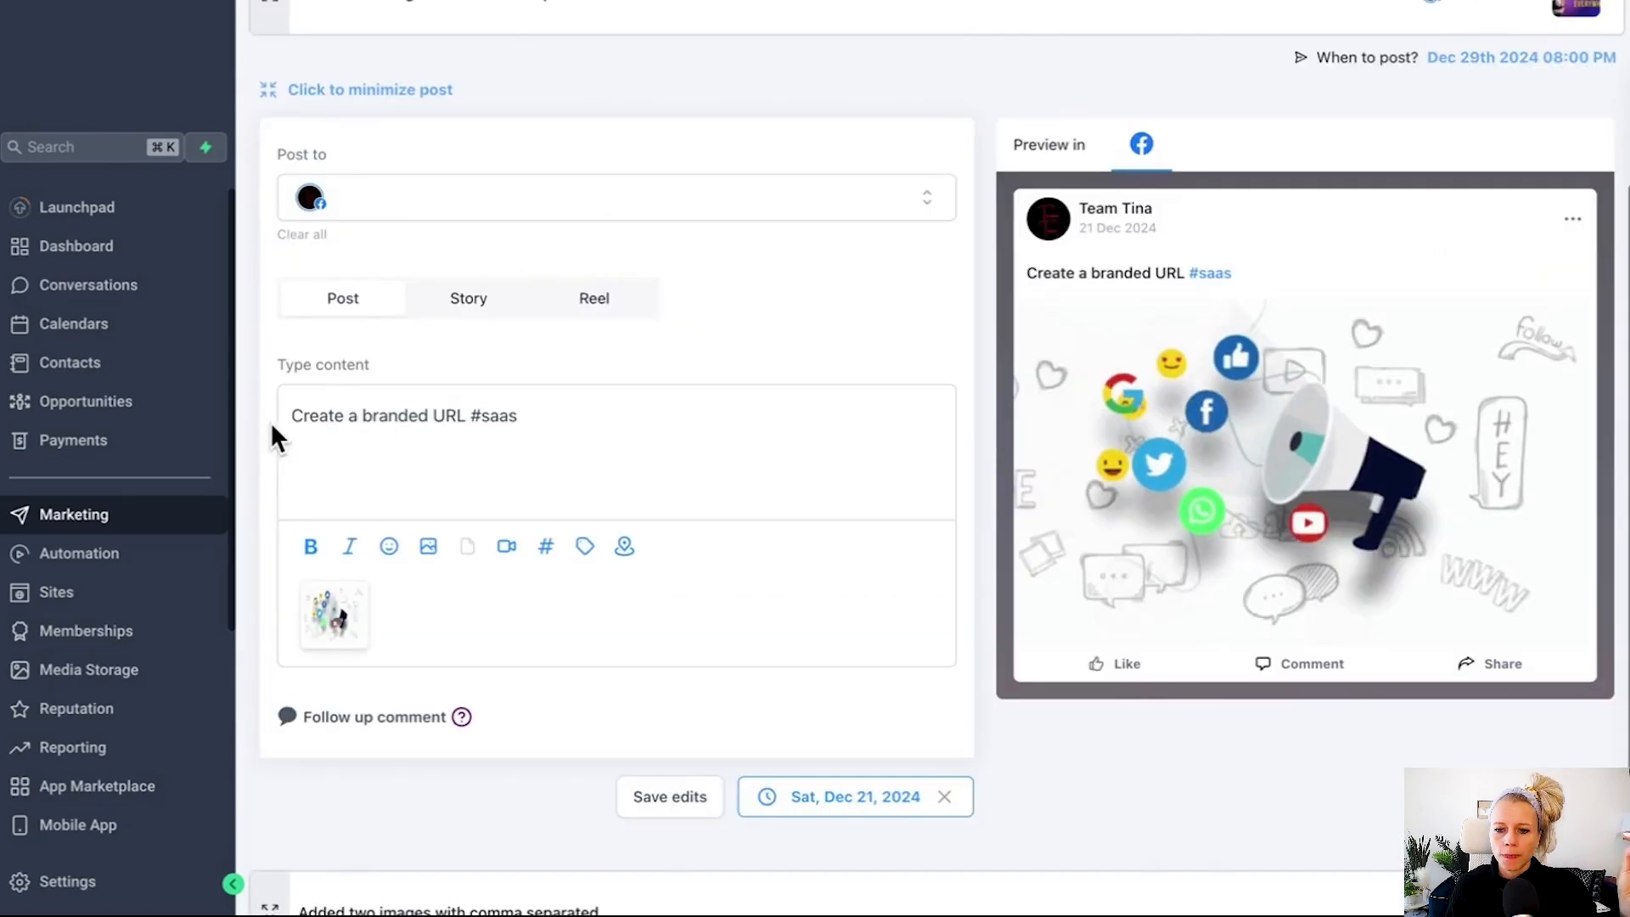
pyautogui.scroll(-2, 713, 472)
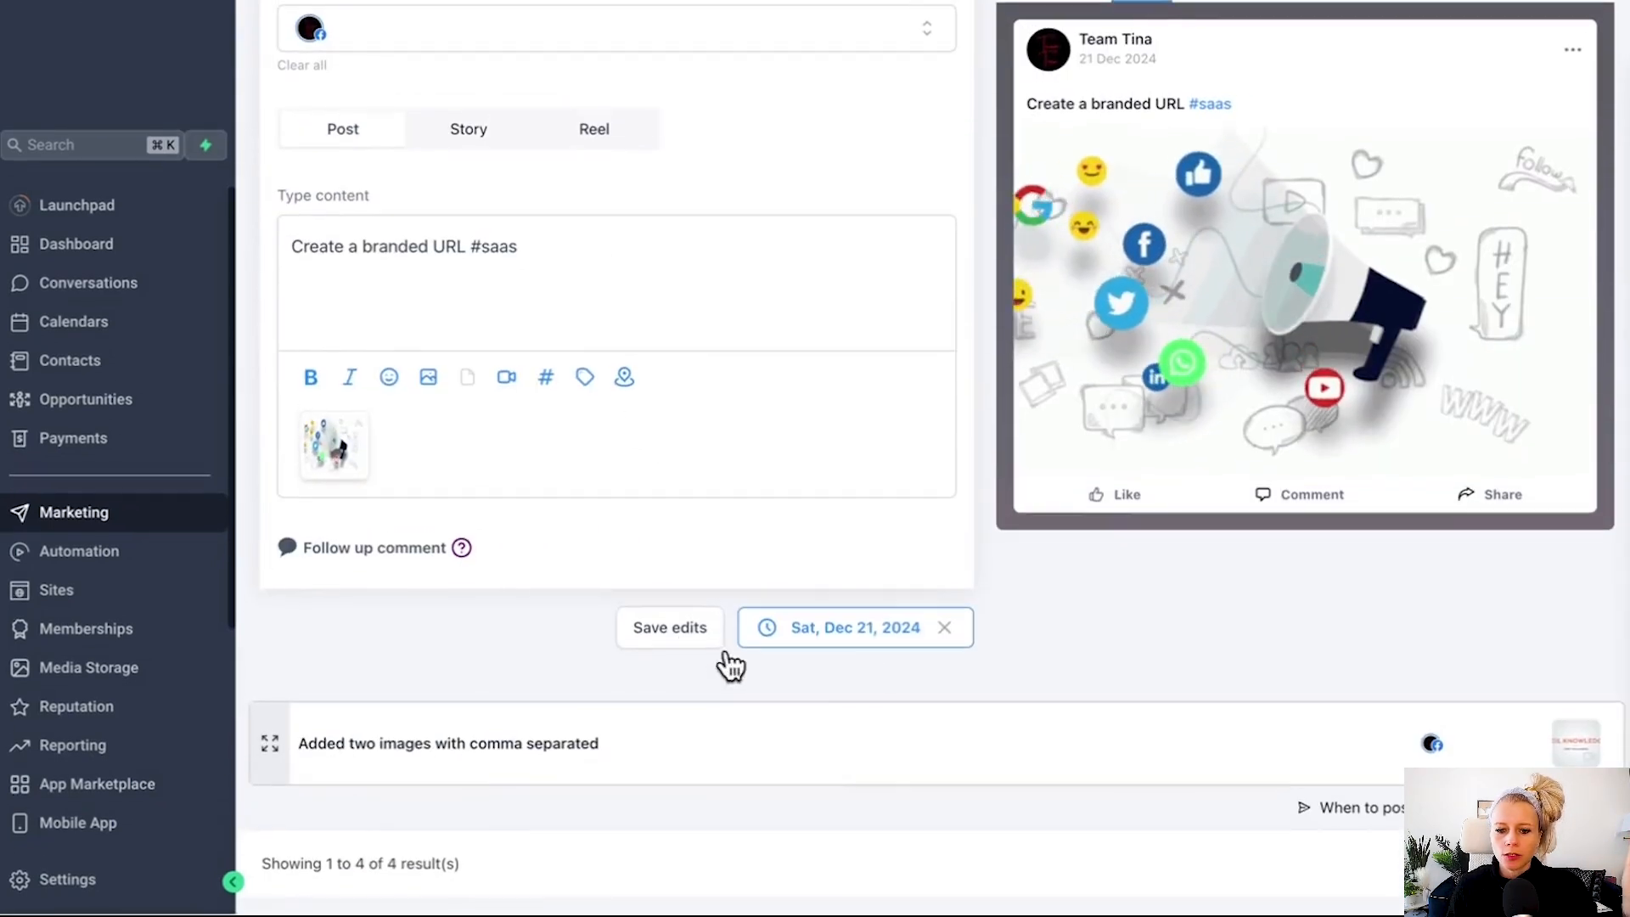
pyautogui.click(945, 630)
pyautogui.click(947, 631)
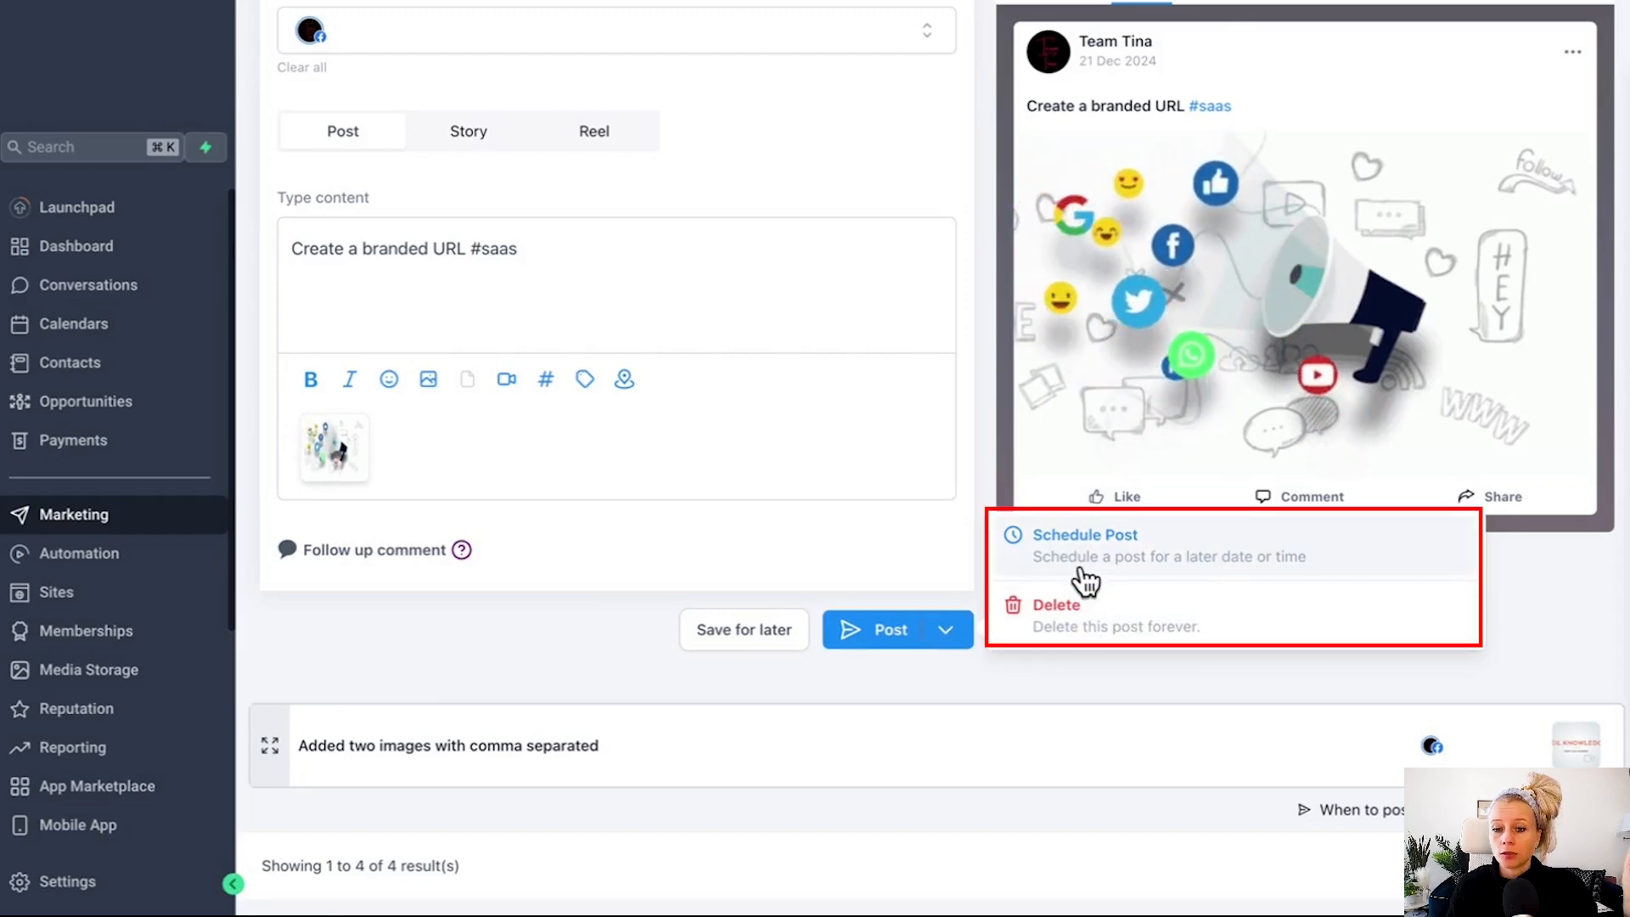
pyautogui.click(1085, 618)
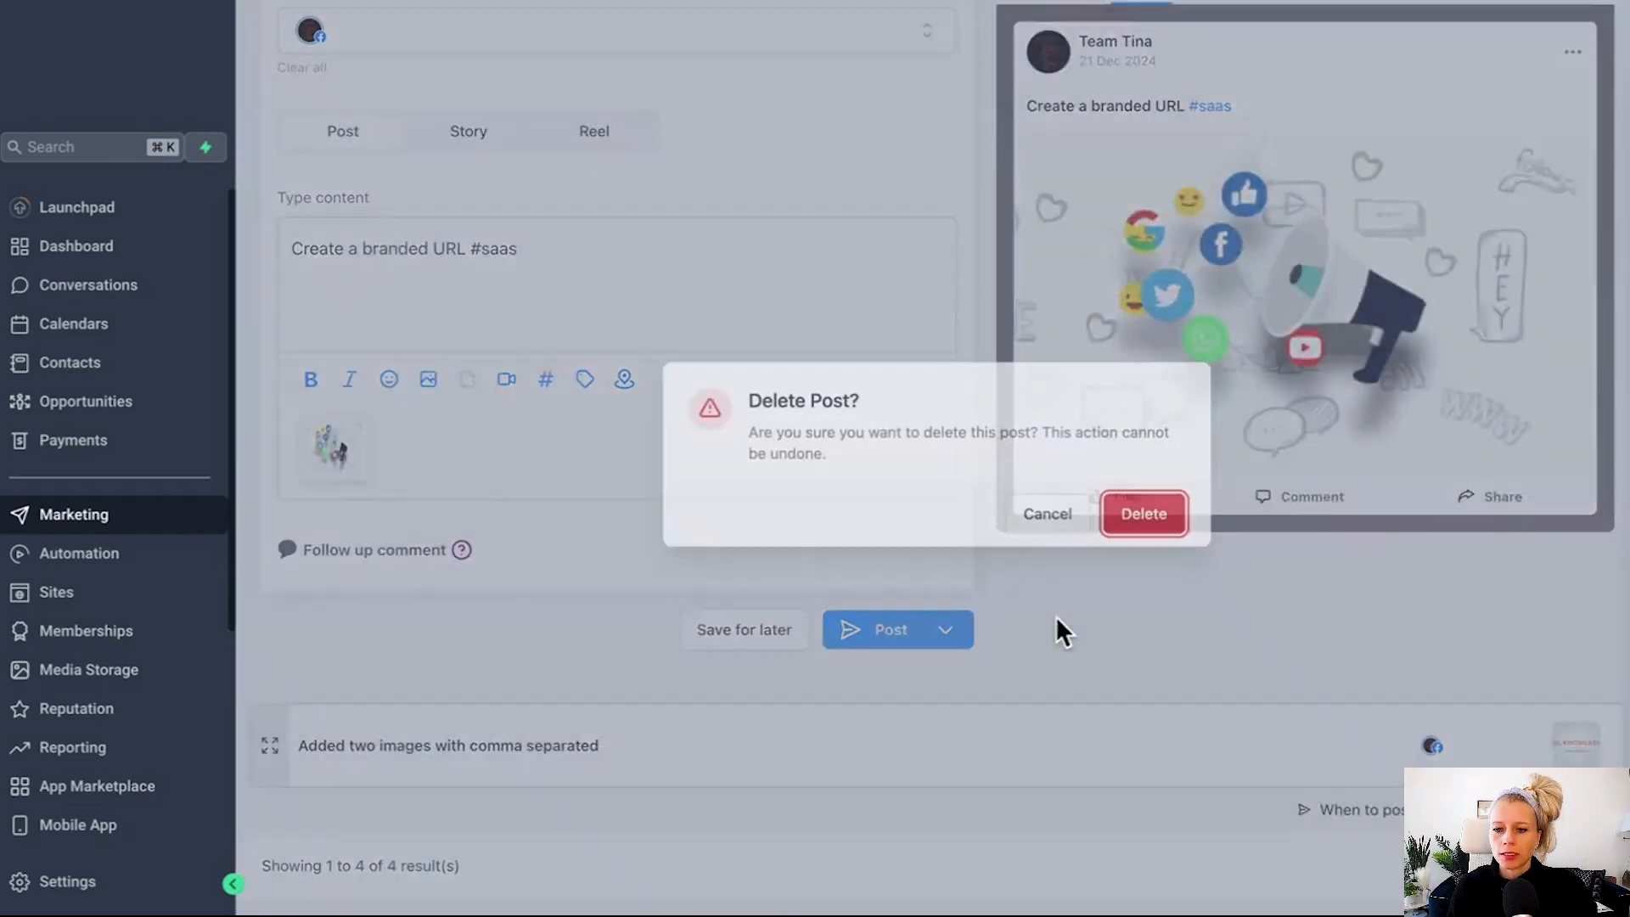
pyautogui.click(1147, 533)
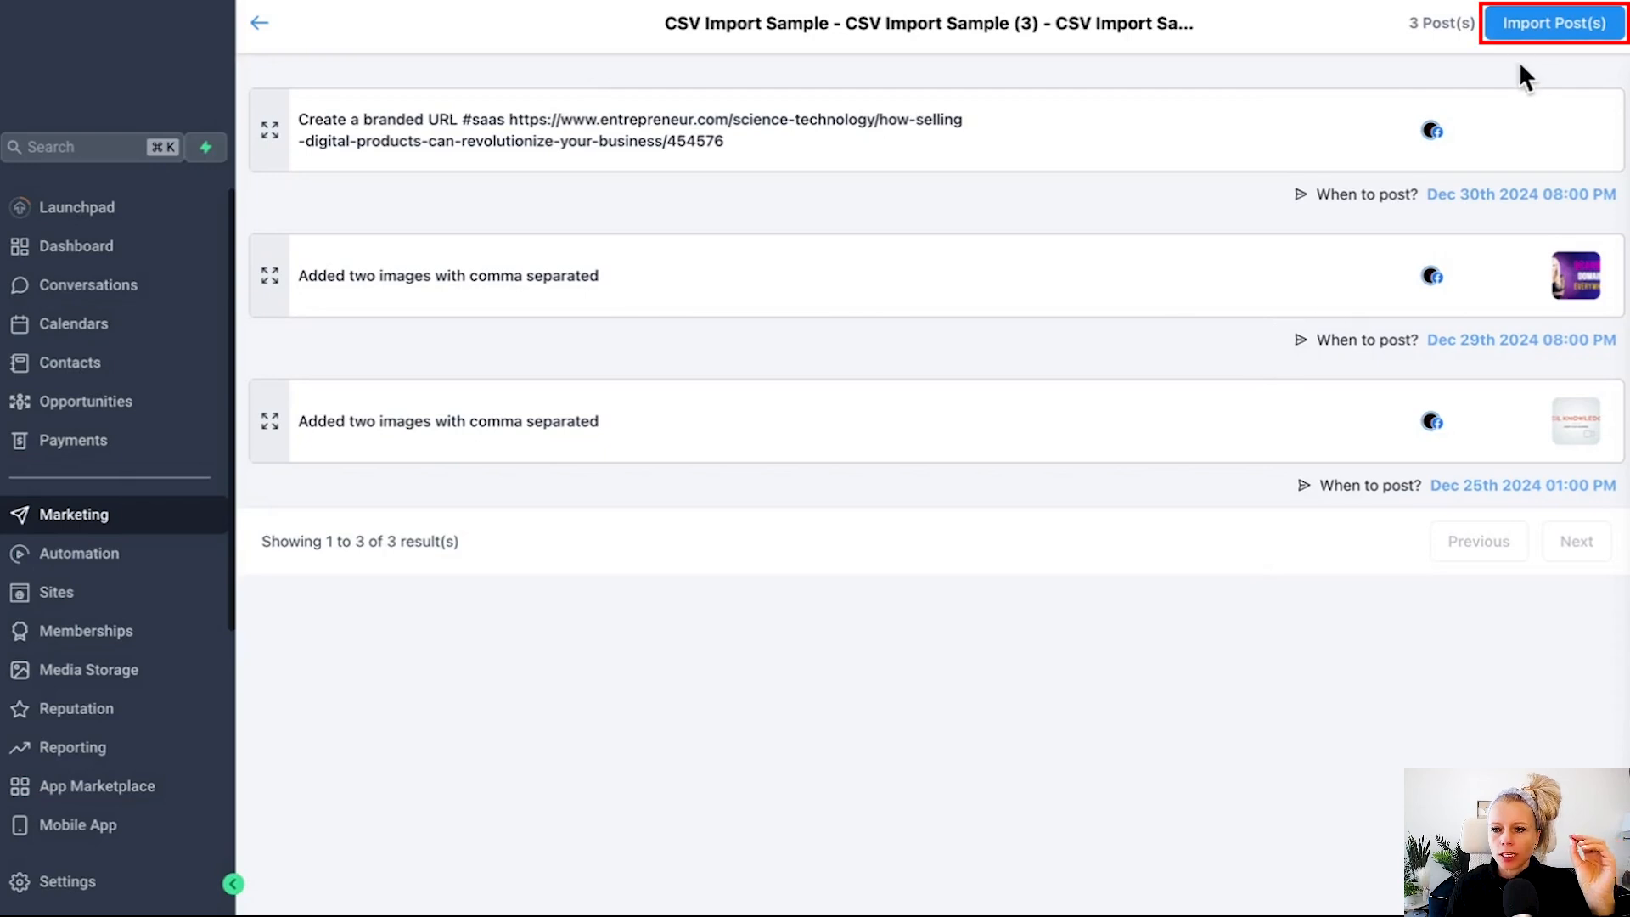
# Import the remaining posts and view them in the Planner.
pyautogui.click(1541, 23)
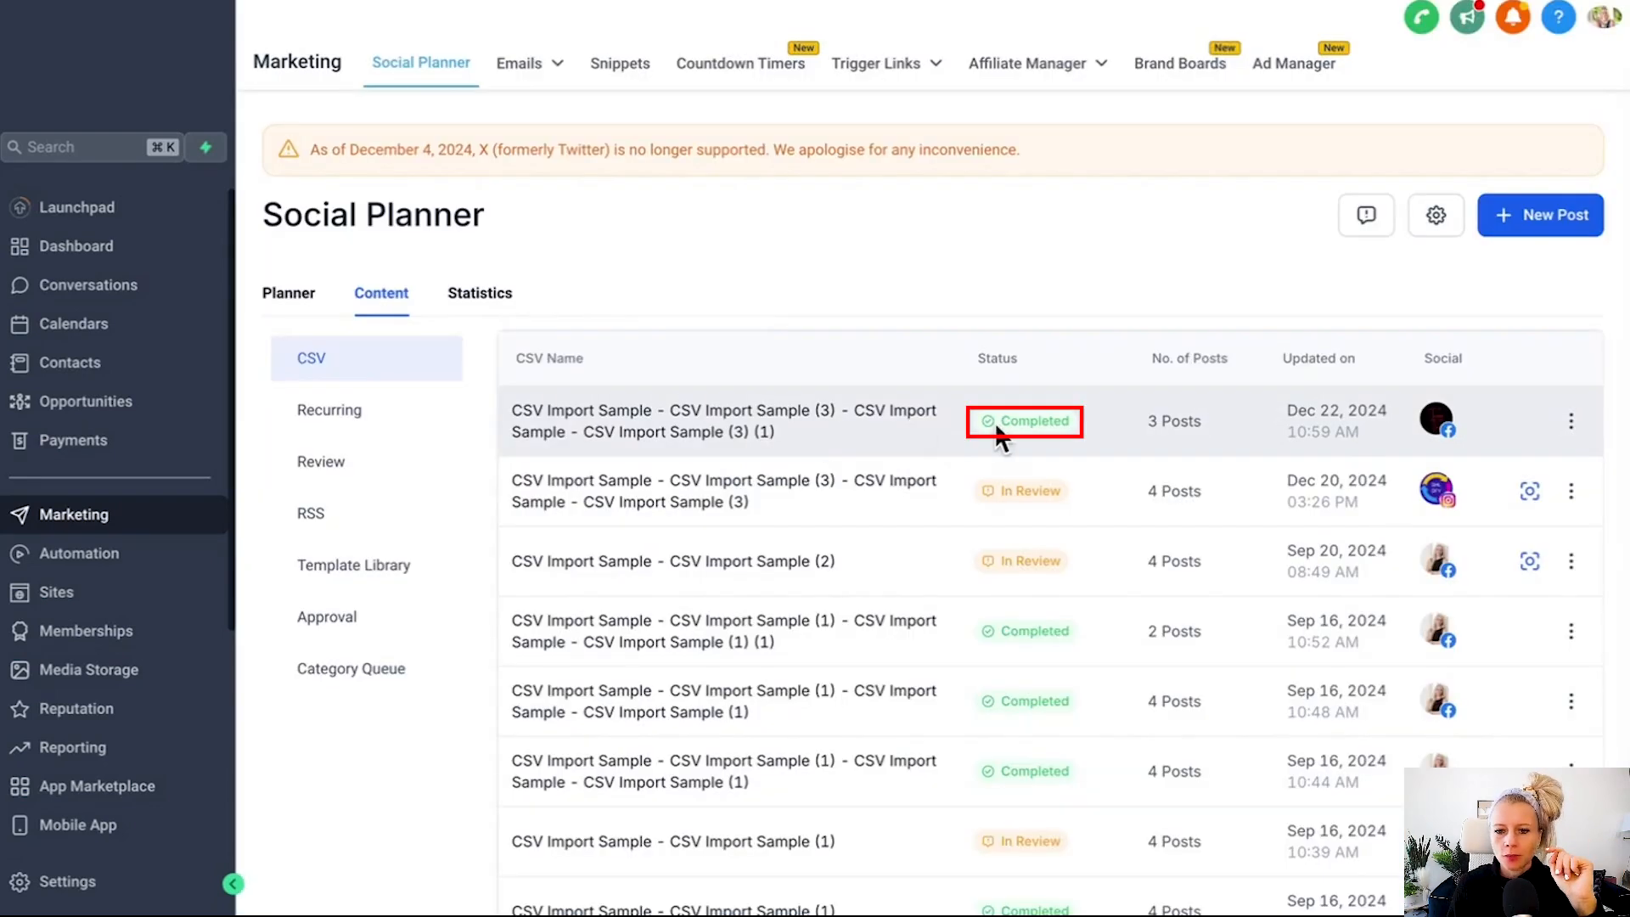
pyautogui.moveTo(1042, 425); pyautogui.dragTo(1067, 421)
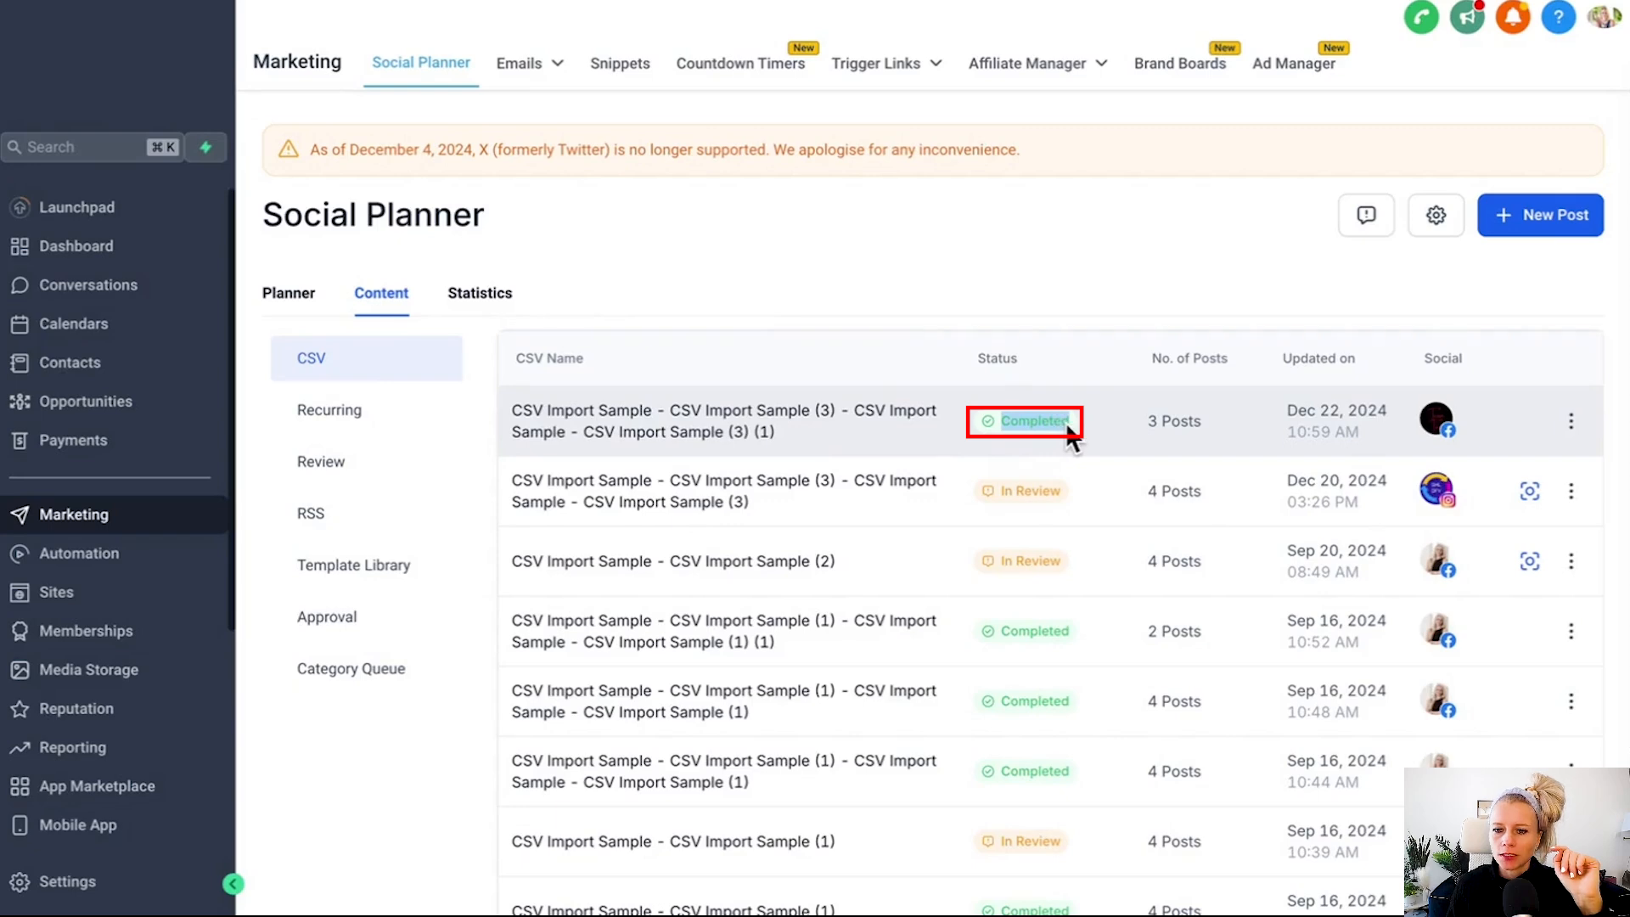
pyautogui.click(293, 295)
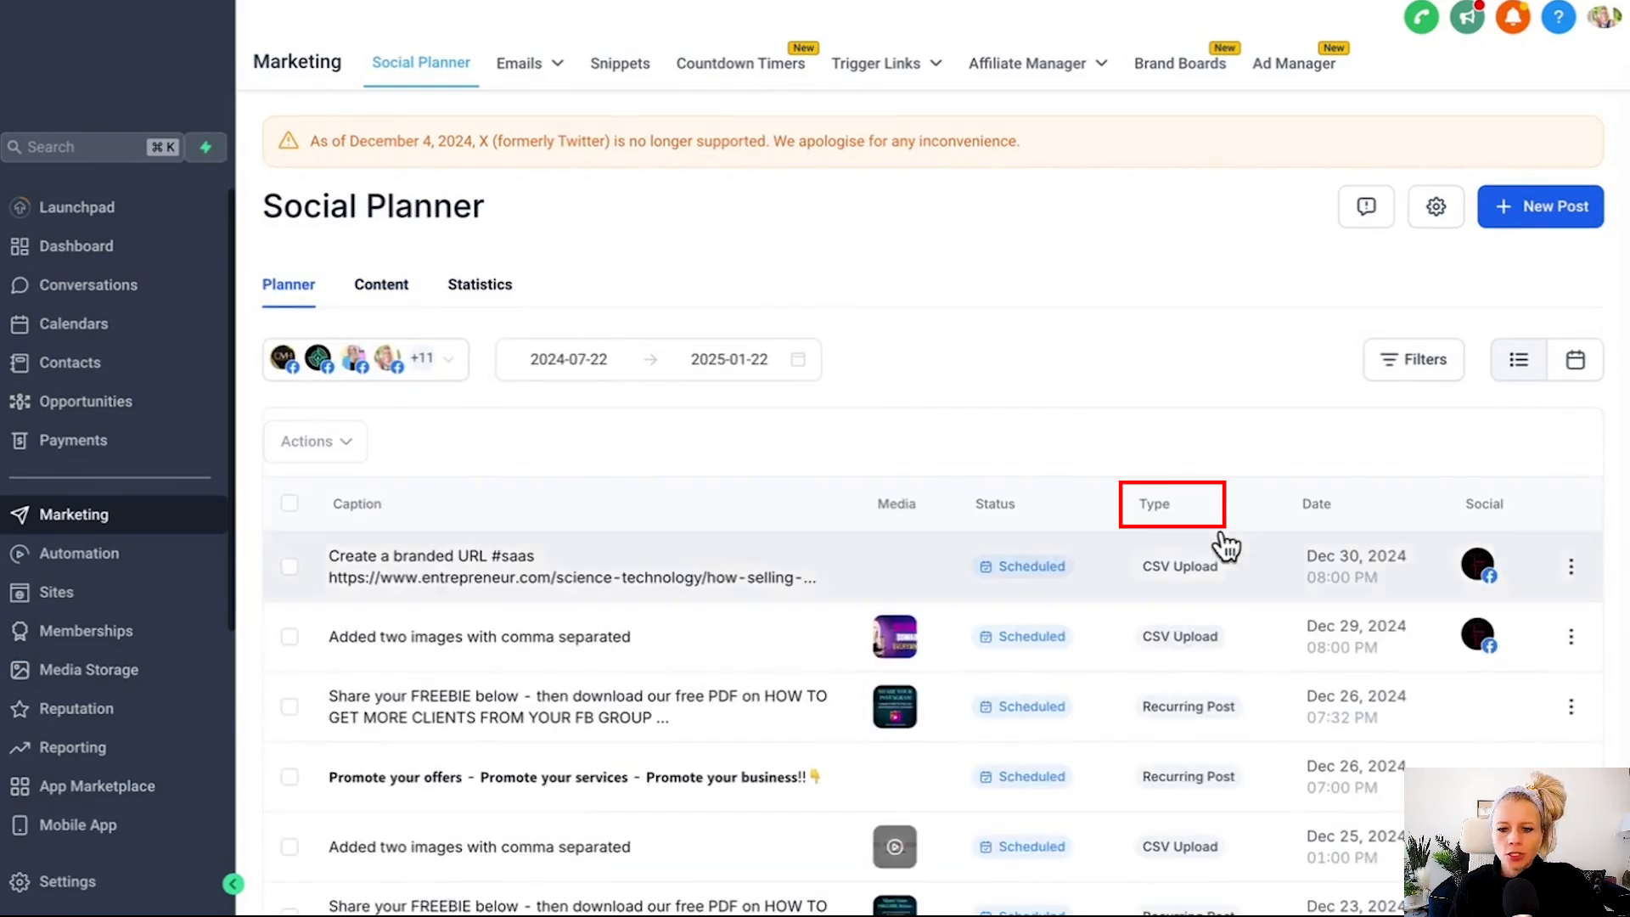